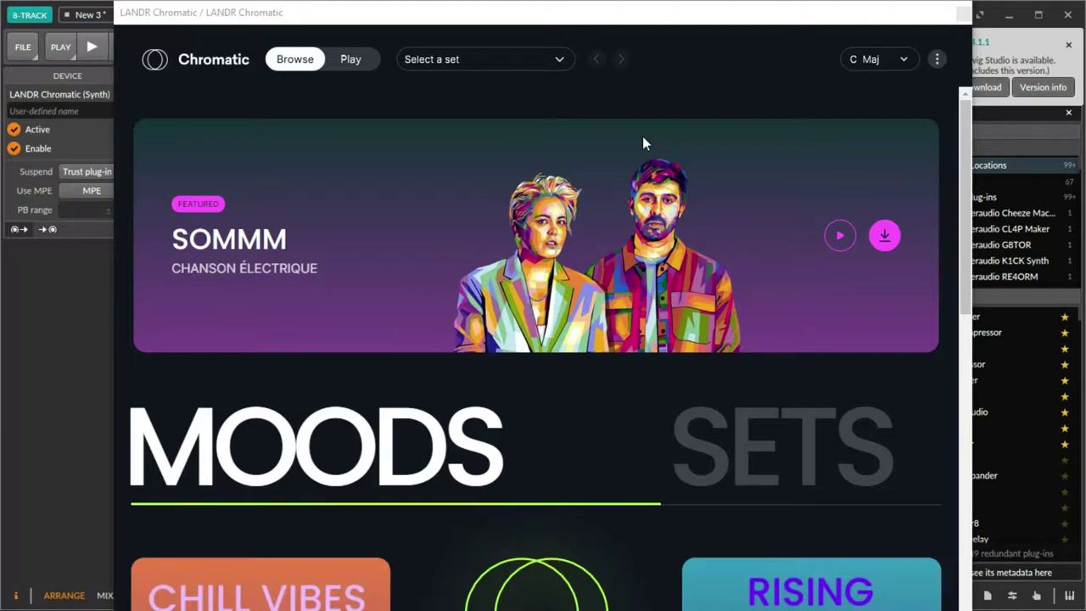
- Open the Pawn Shop Finds mood in Chromatic and limit its sets to the free ones
scroll(640, 204, down, 10)
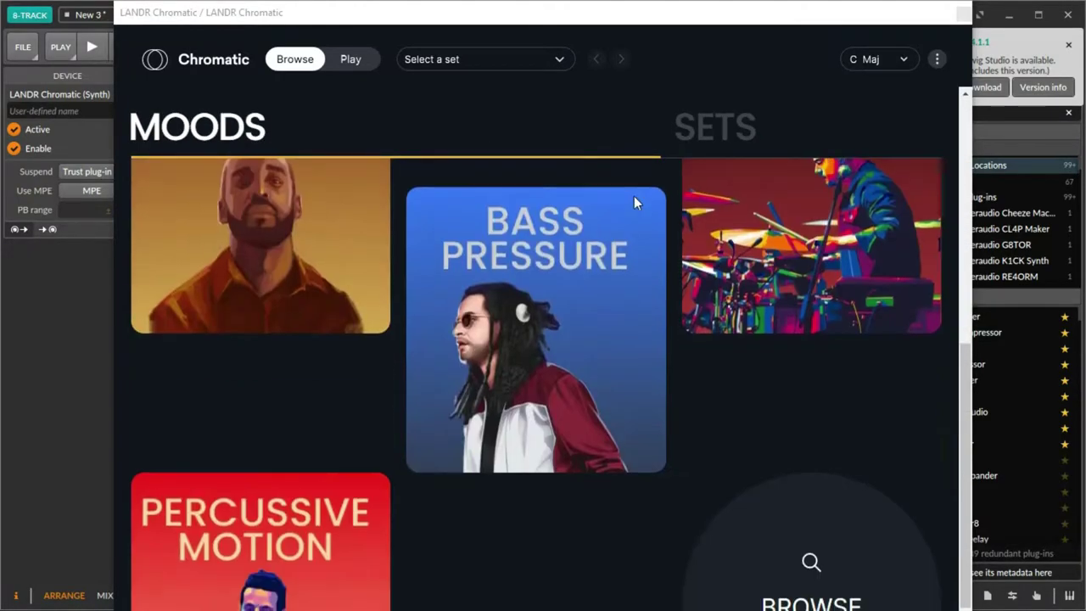
click(331, 265)
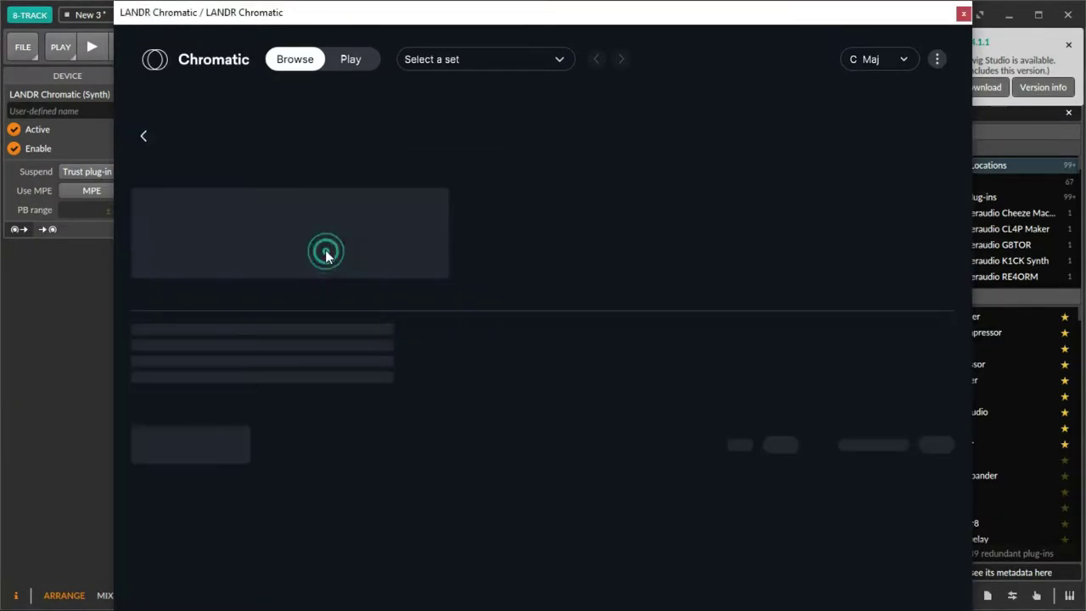
scroll(885, 374, down, 2)
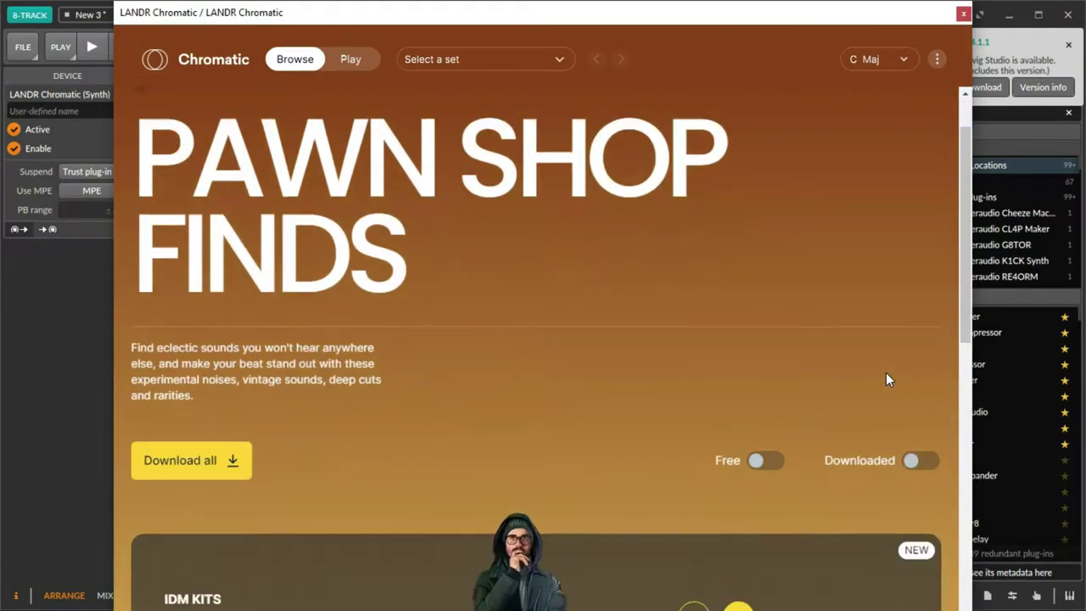
click(763, 347)
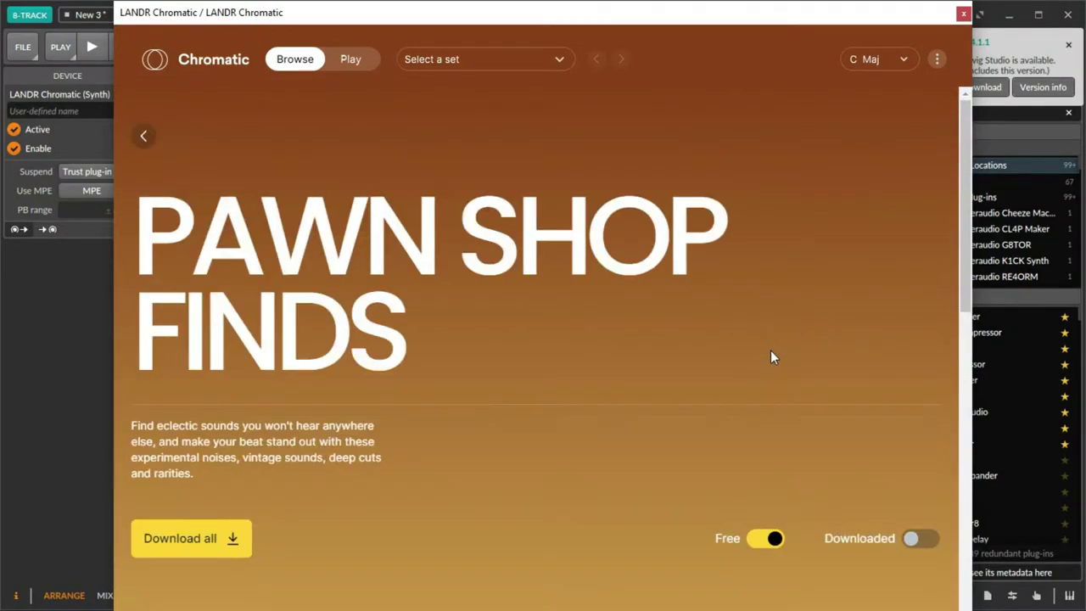
- Download the free Midnight Synths set into Chromatic and close the plug-in window
scroll(880, 297, down, 1)
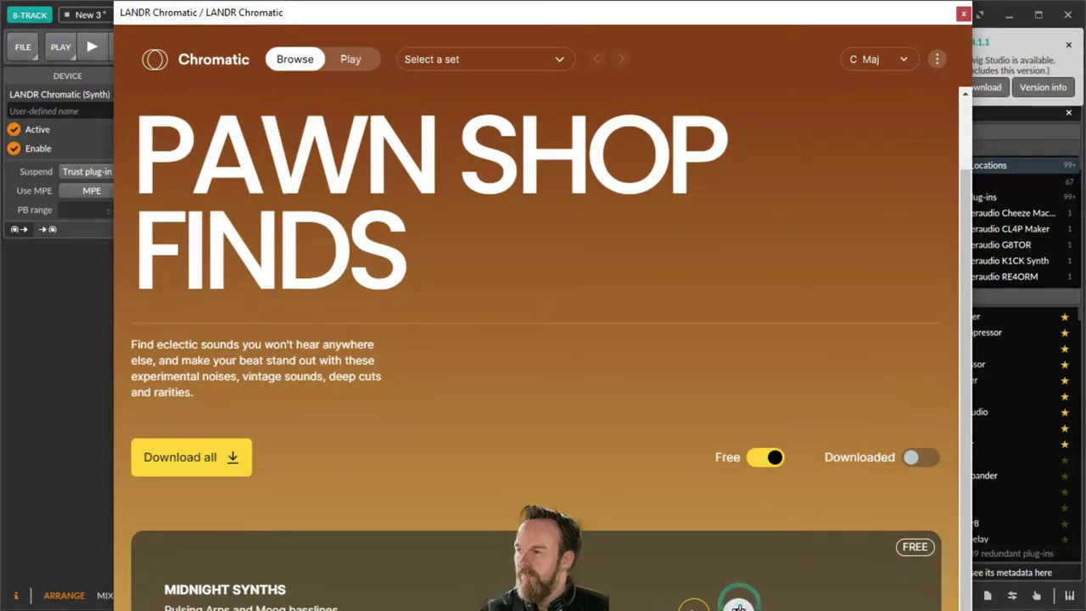
click(739, 605)
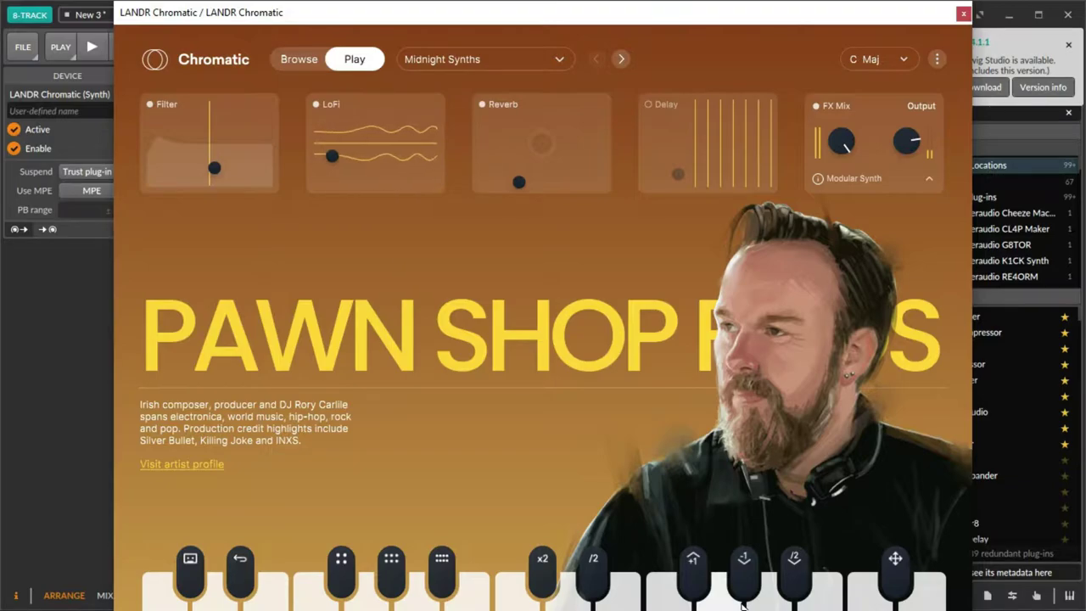
click(963, 15)
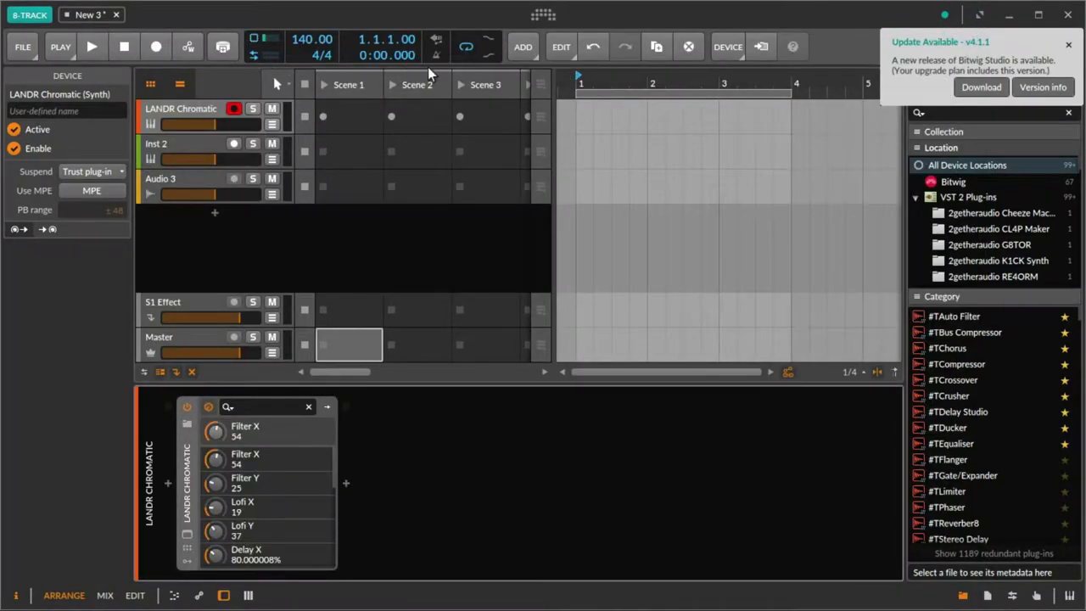
- Record a four-note line on the LANDR Chromatic track in the arranger, ending at bar 4
click(155, 48)
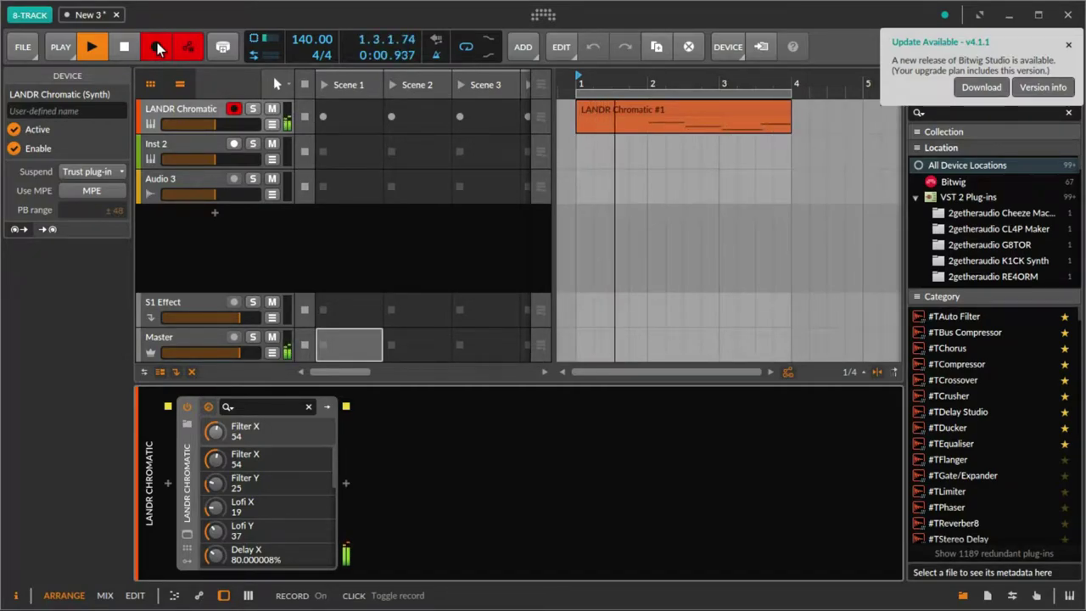
key(space)
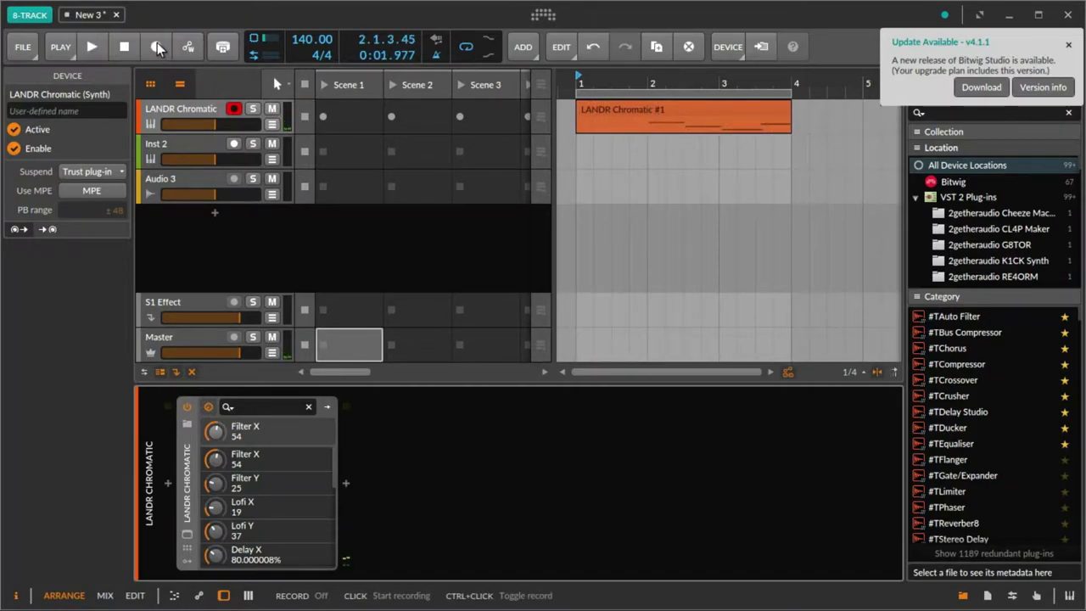
click(713, 108)
key(Delete)
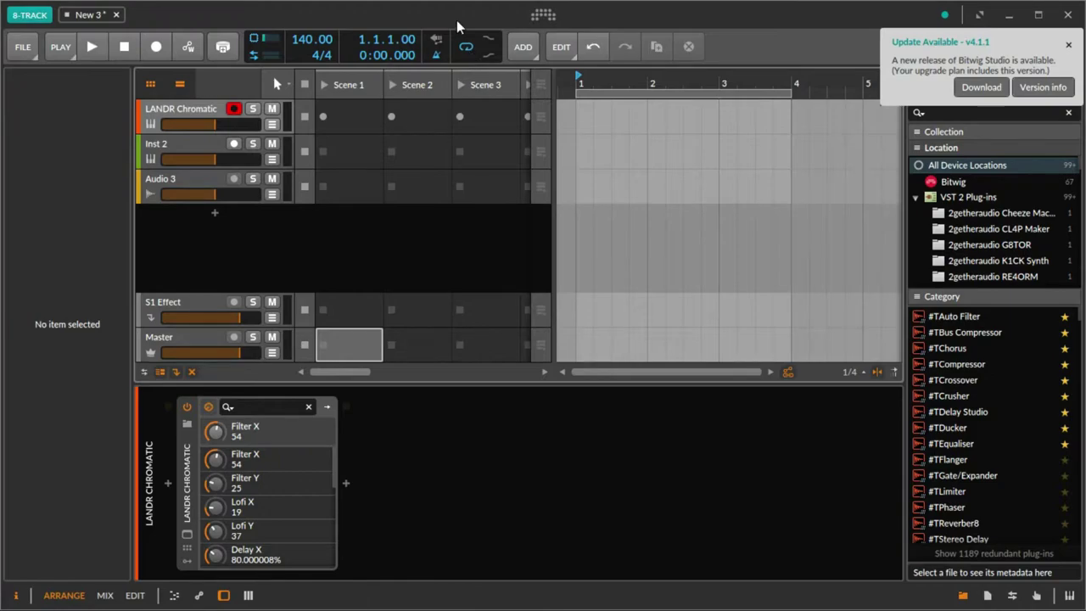
key(ctrl+z)
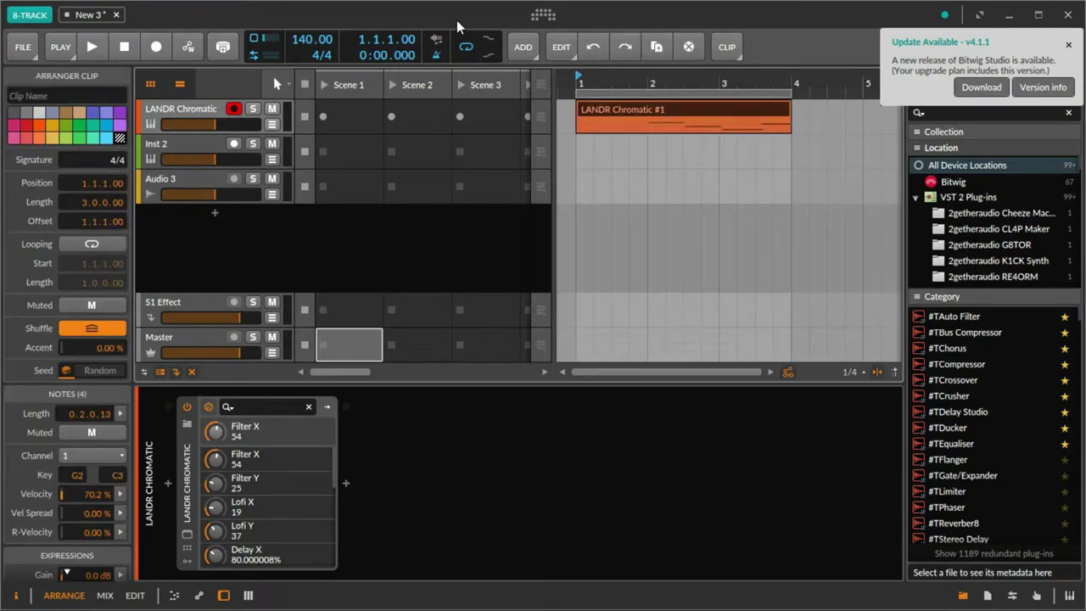
- Play back the recorded clip and trim its empty first bar so the two-bar clip starts at bar 1
key(space)
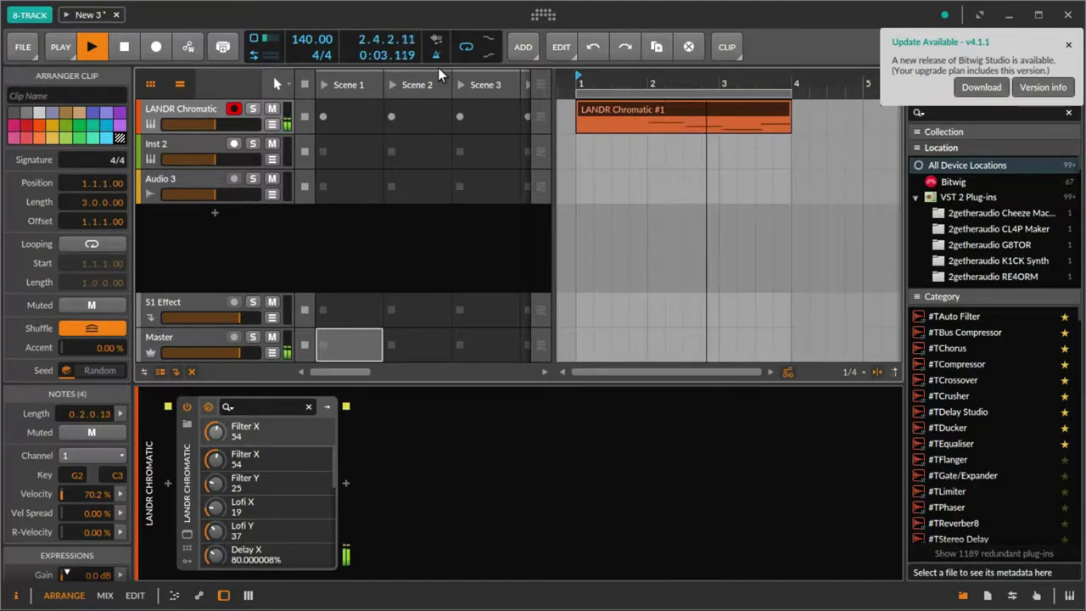
key(space)
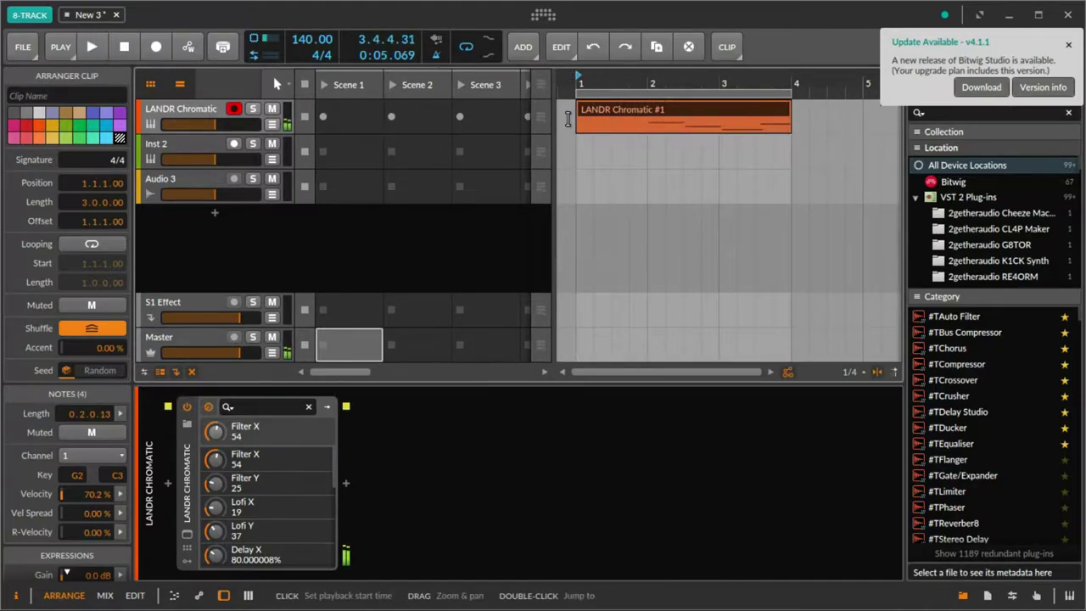
click(584, 115)
drag(577, 110, 625, 112)
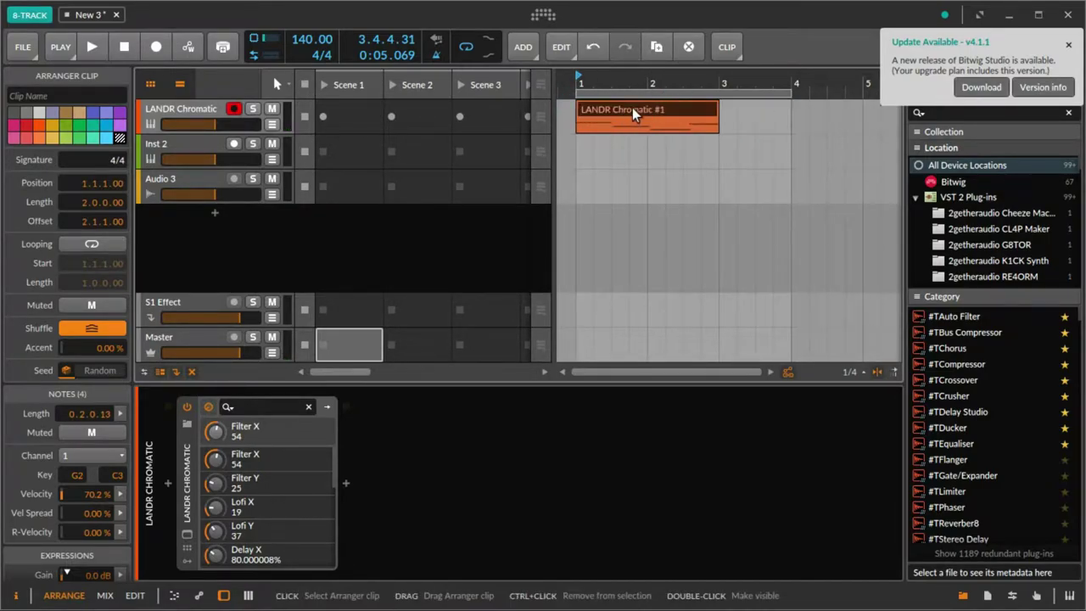
- Quantize all four notes of the LANDR Chromatic clip in the note editor
double_click(632, 108)
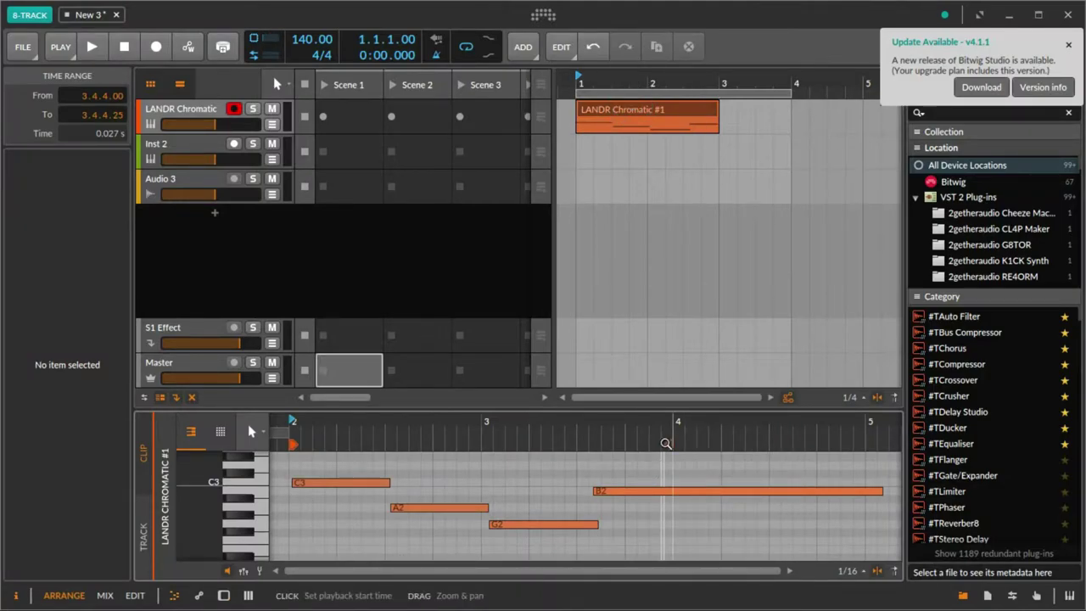
drag(671, 466, 357, 530)
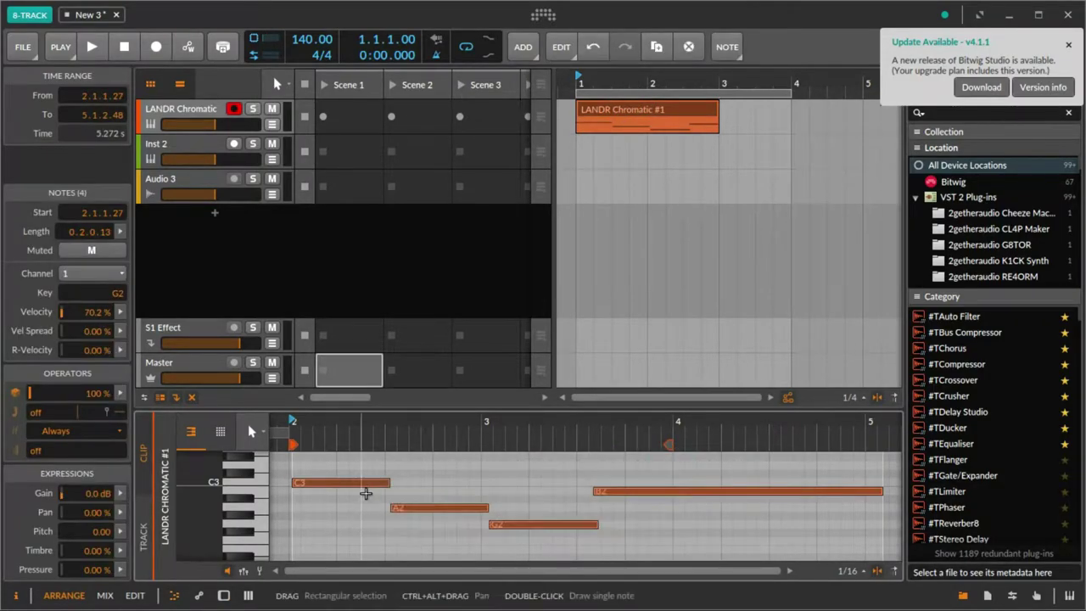
right_click(366, 488)
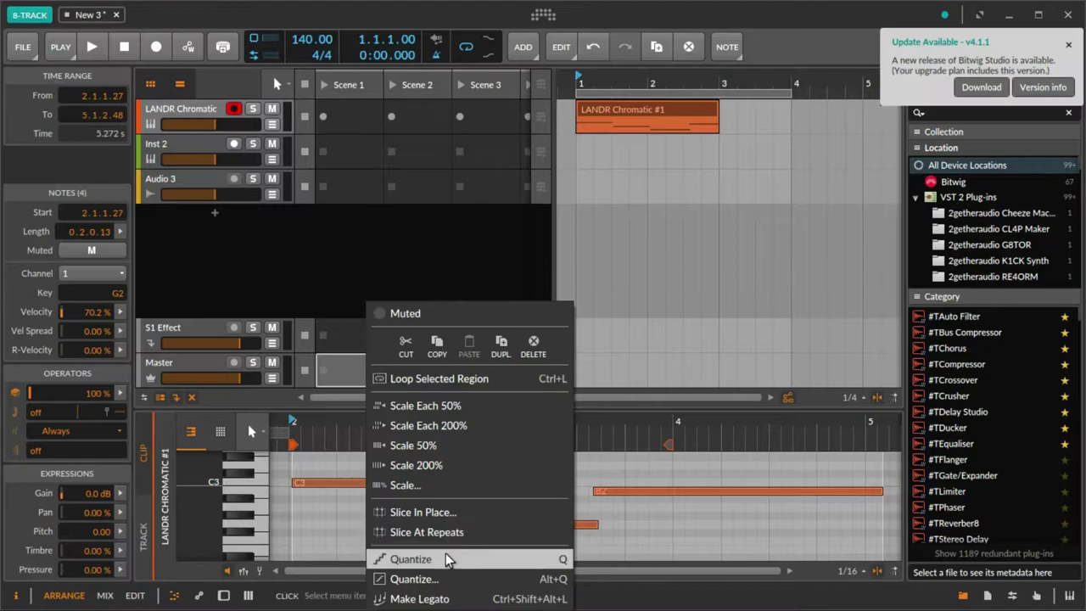
click(392, 559)
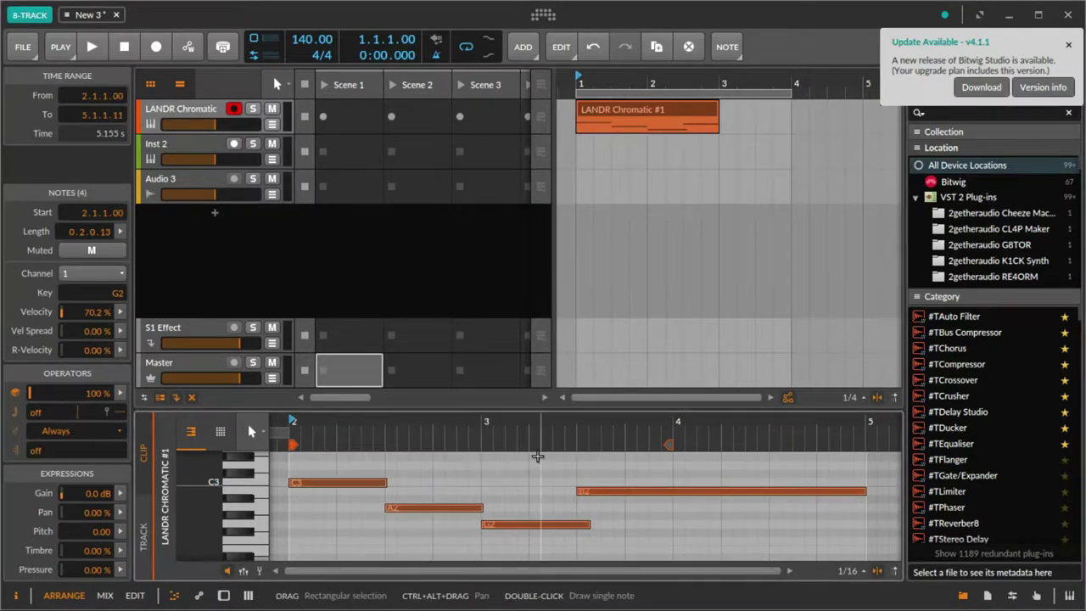
click(536, 456)
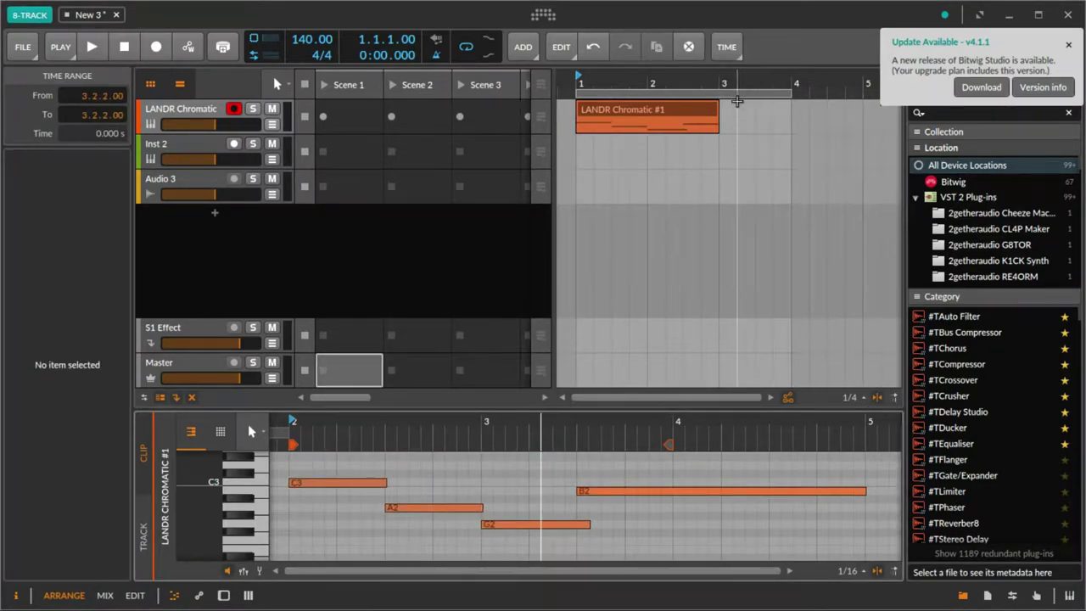
- Extend the clip's end to bar 4 and, during playback, shorten the G2 note to end where B2 begins
drag(717, 108, 753, 115)
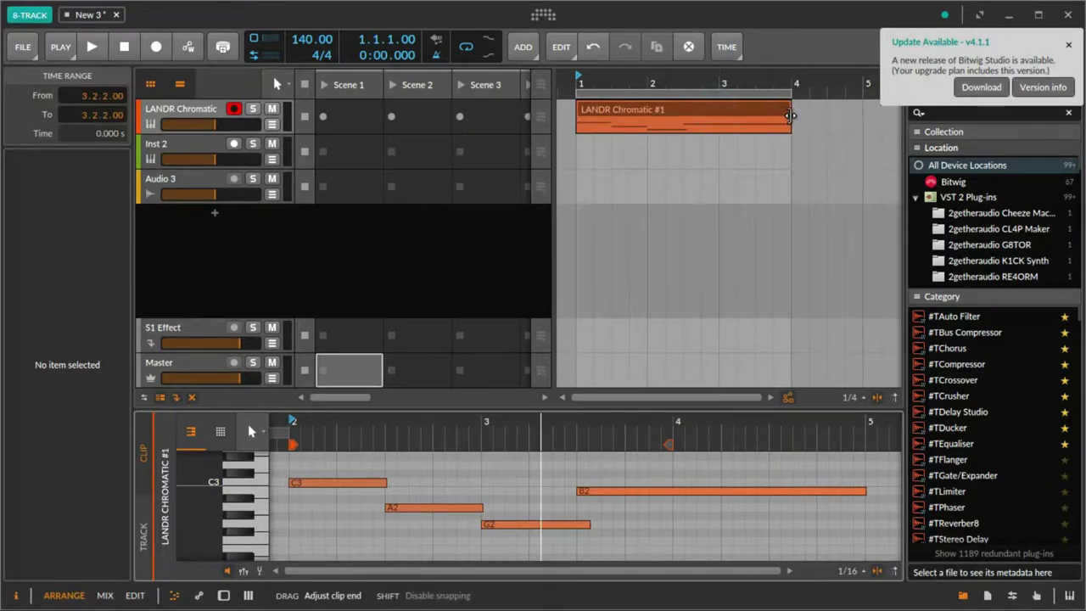
key(space)
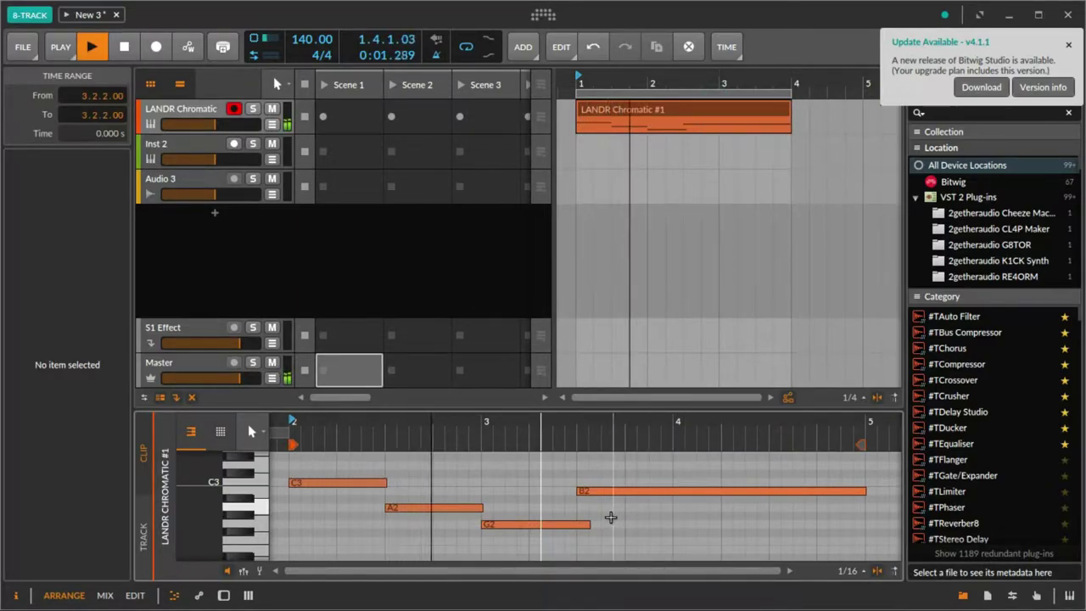
drag(583, 524, 577, 524)
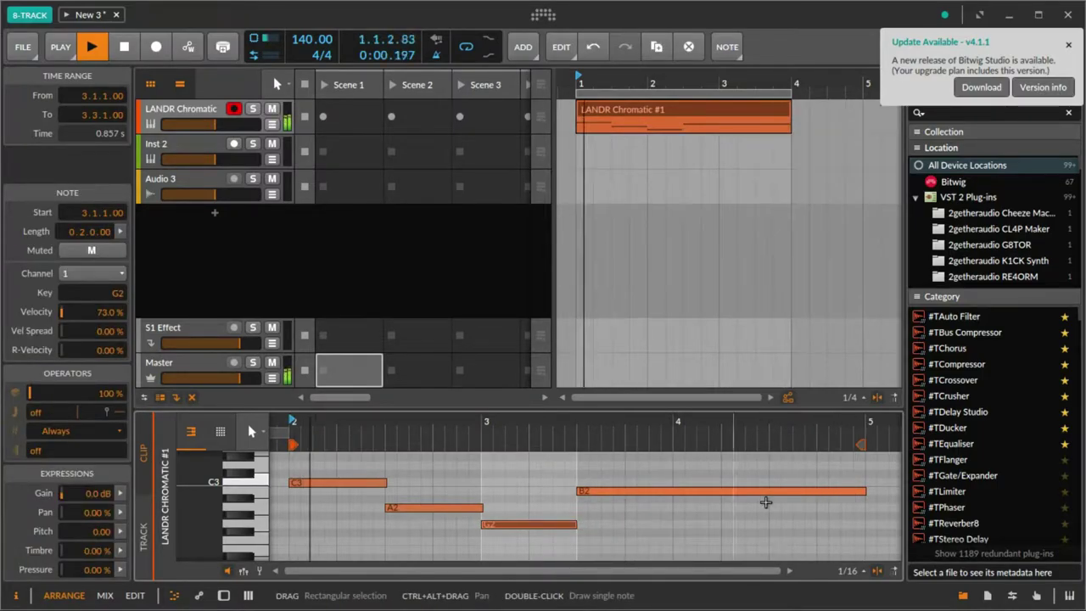
click(815, 462)
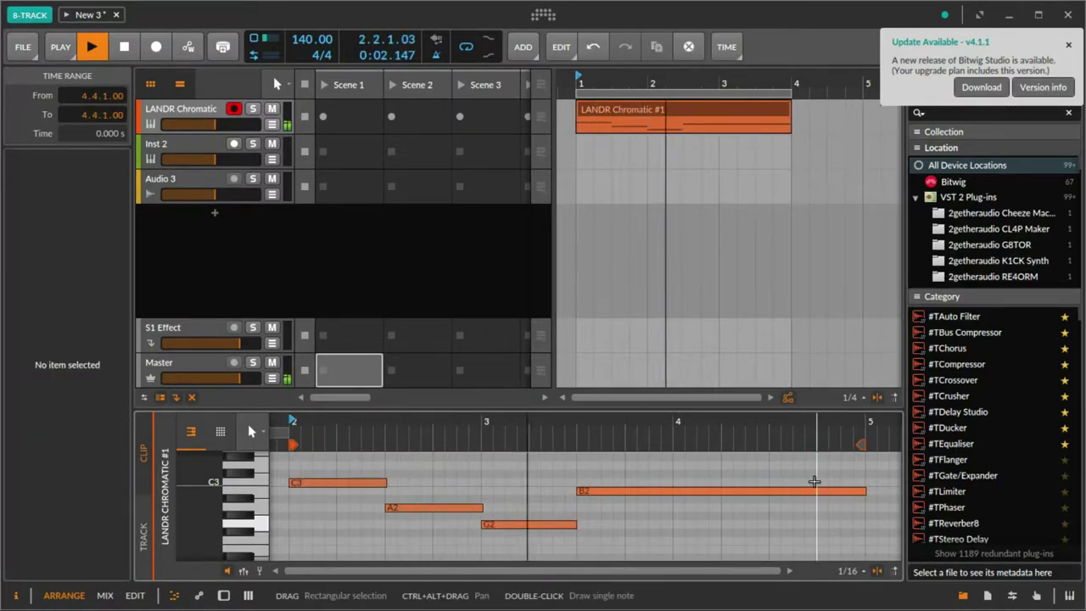
- Add a D3 note starting at 4.3.3 above the long B2 note, trying its pitch at C3 as well
double_click(810, 466)
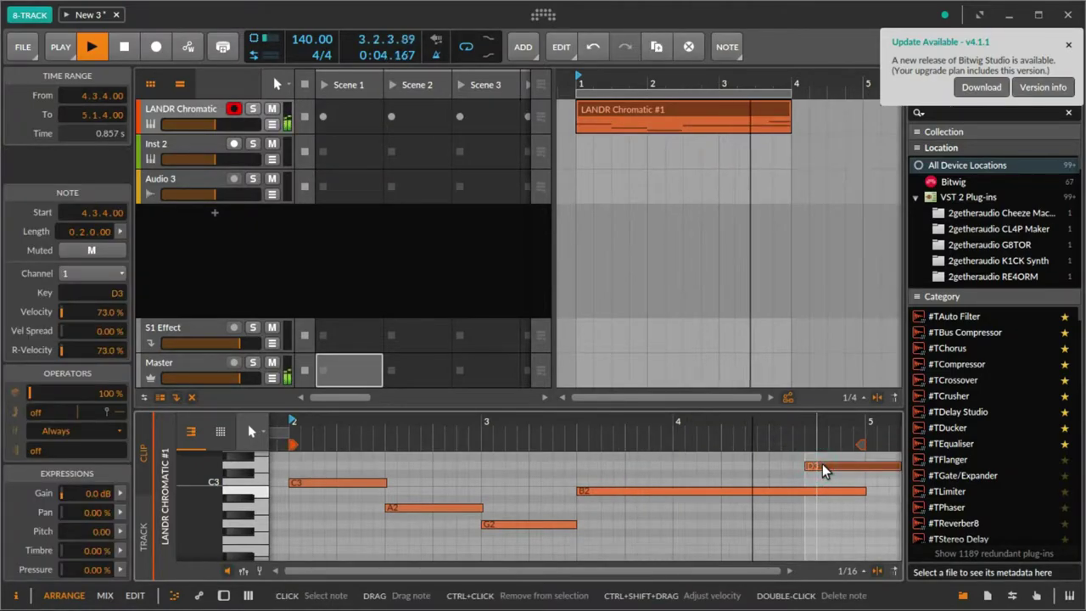
drag(823, 471, 823, 488)
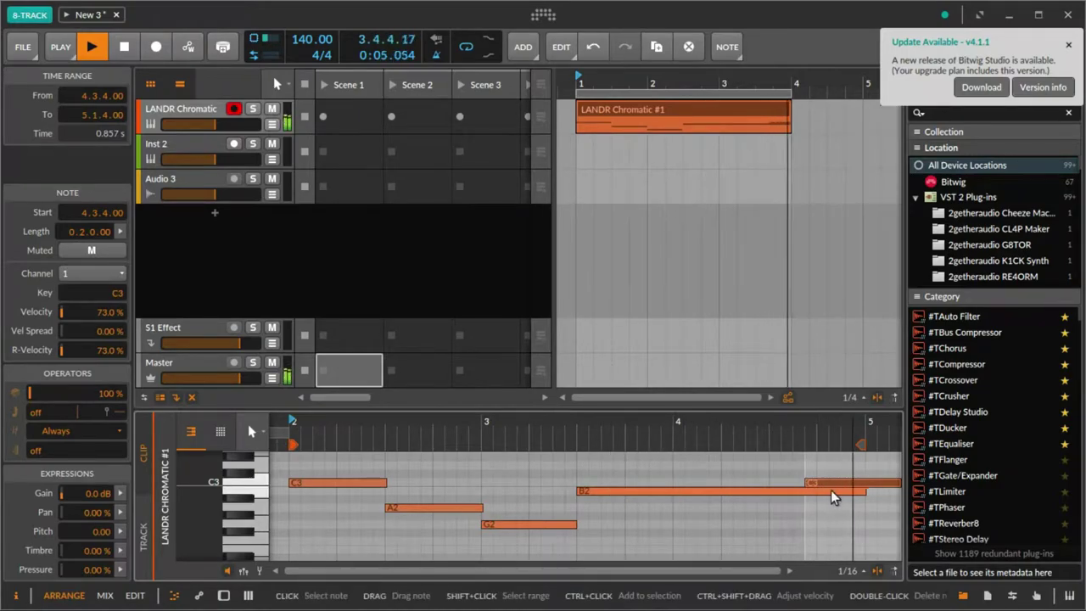
drag(821, 485, 813, 485)
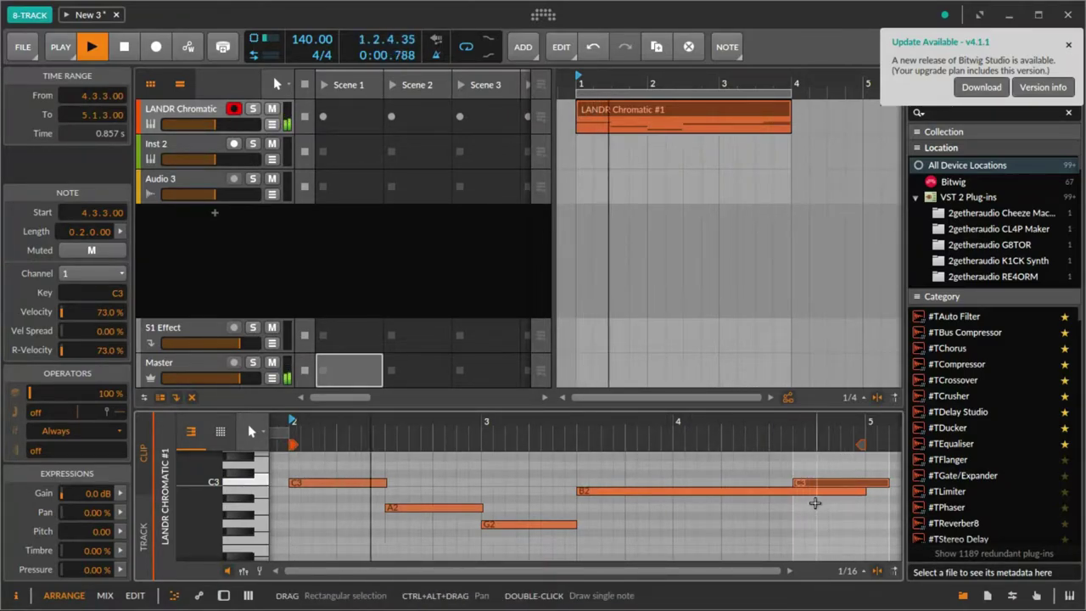
drag(812, 482, 813, 472)
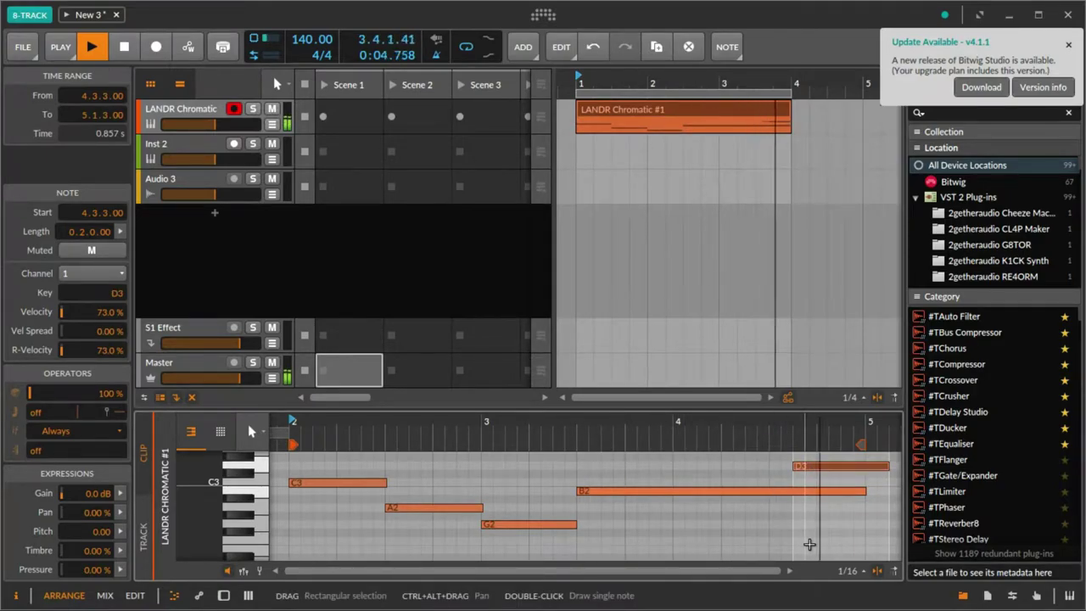
- Add an F2 note at 4.4.1 and shorten both it and the D3 note to end at bar 5
double_click(809, 543)
drag(824, 543, 833, 540)
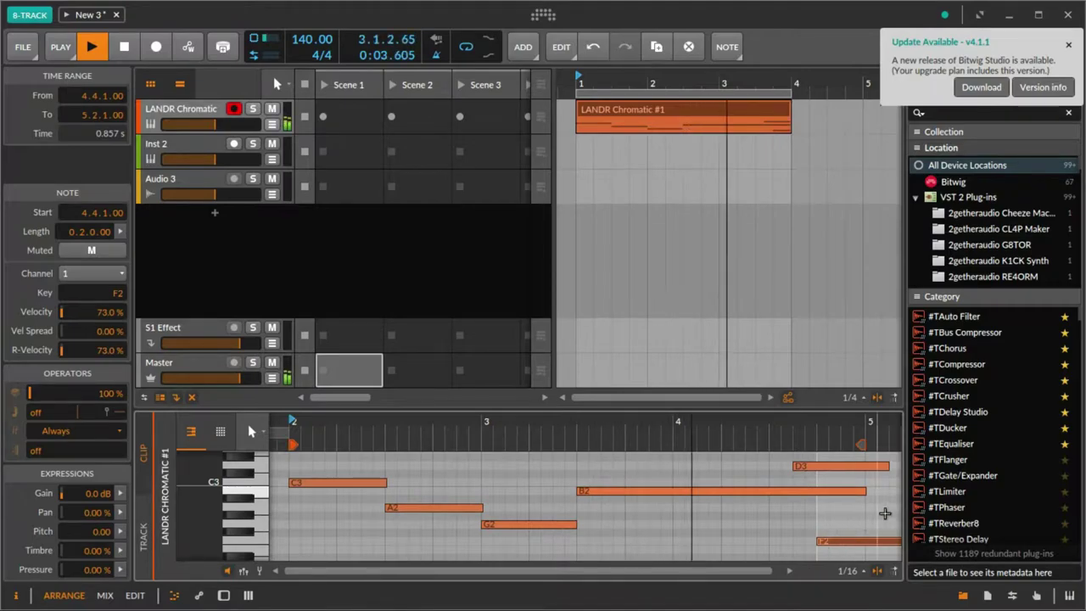
drag(884, 465, 865, 465)
drag(770, 571, 780, 570)
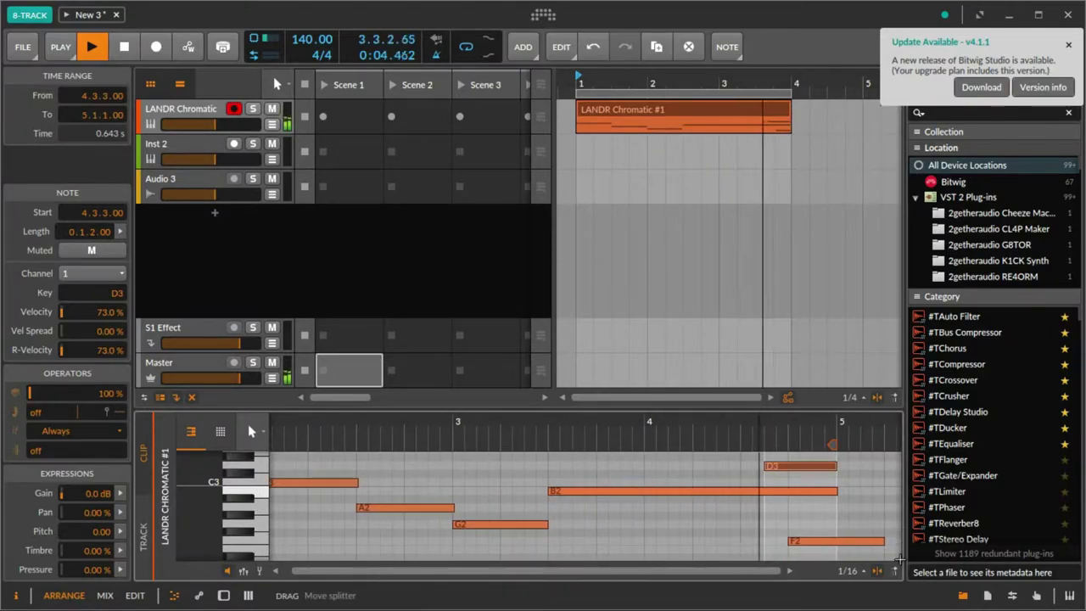
drag(882, 540, 836, 540)
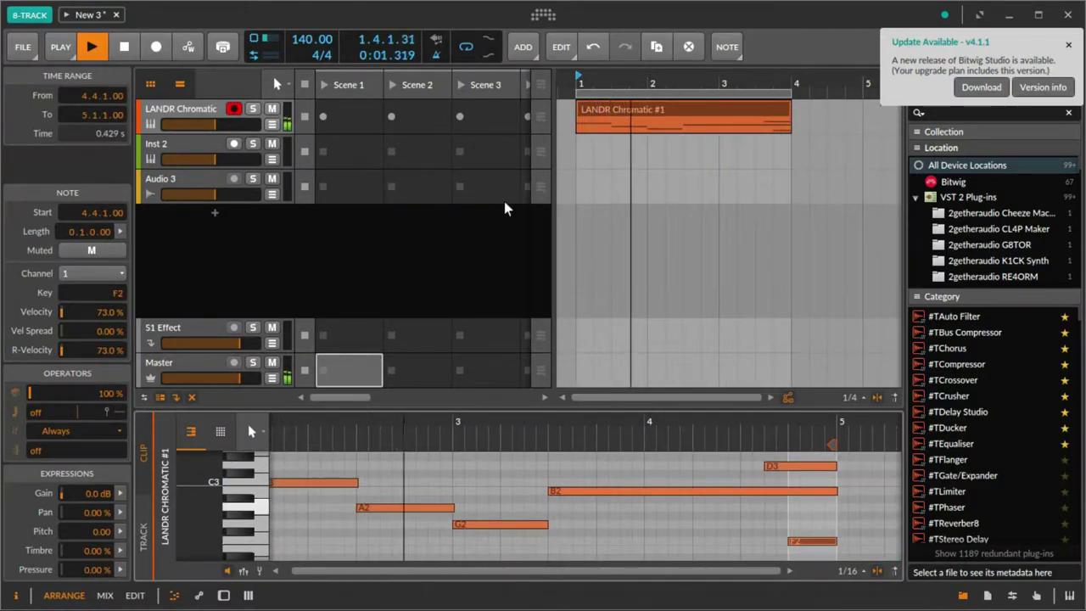
- Insert Bitwig's Drum Machine instrument into the empty device chain of the Inst 2 track
click(174, 151)
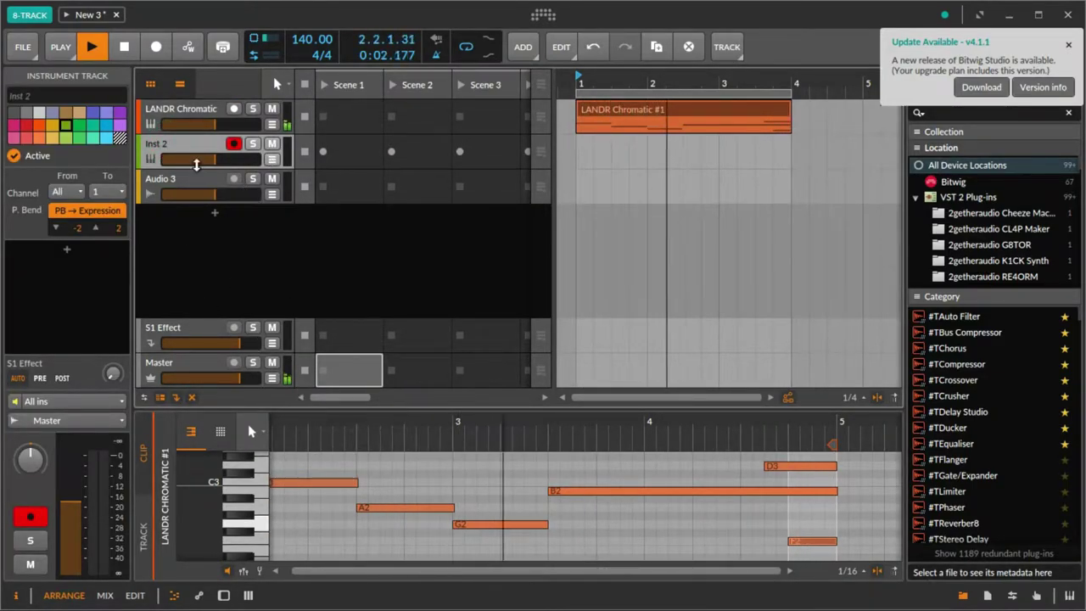
key(d)
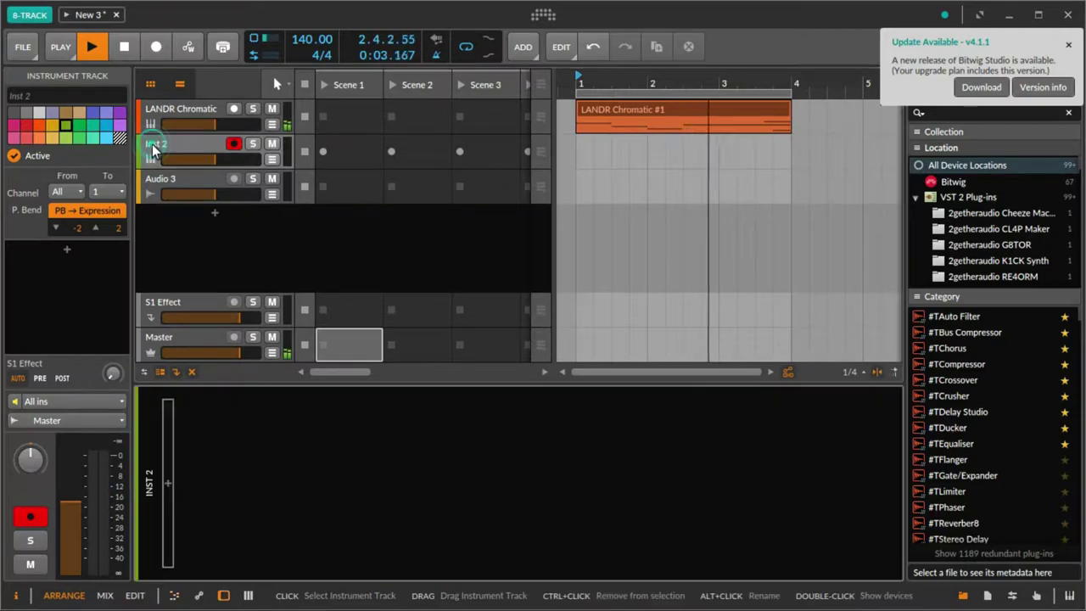
click(167, 488)
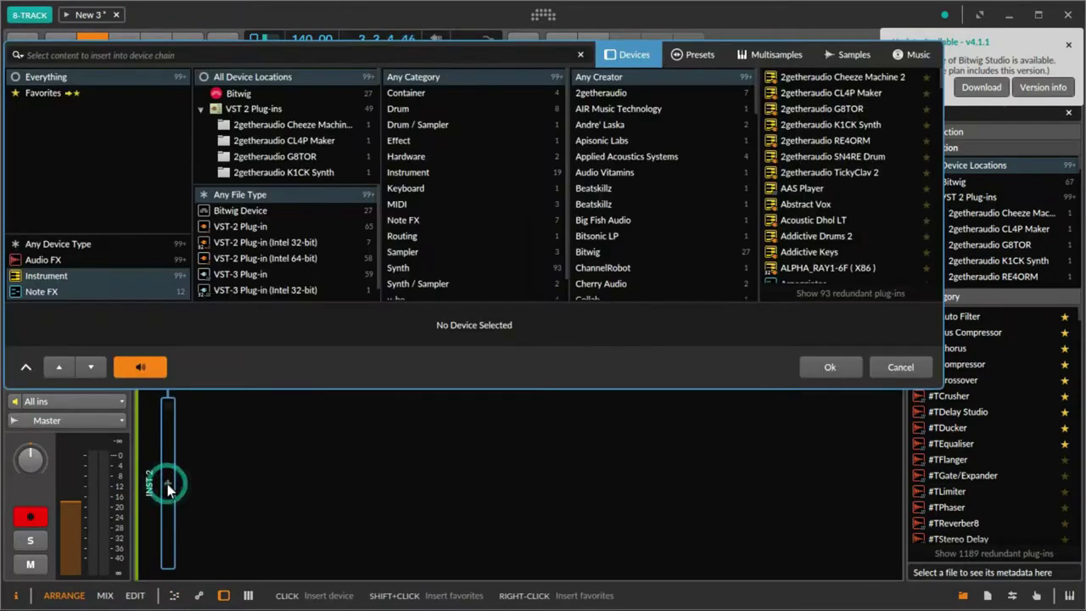
click(66, 260)
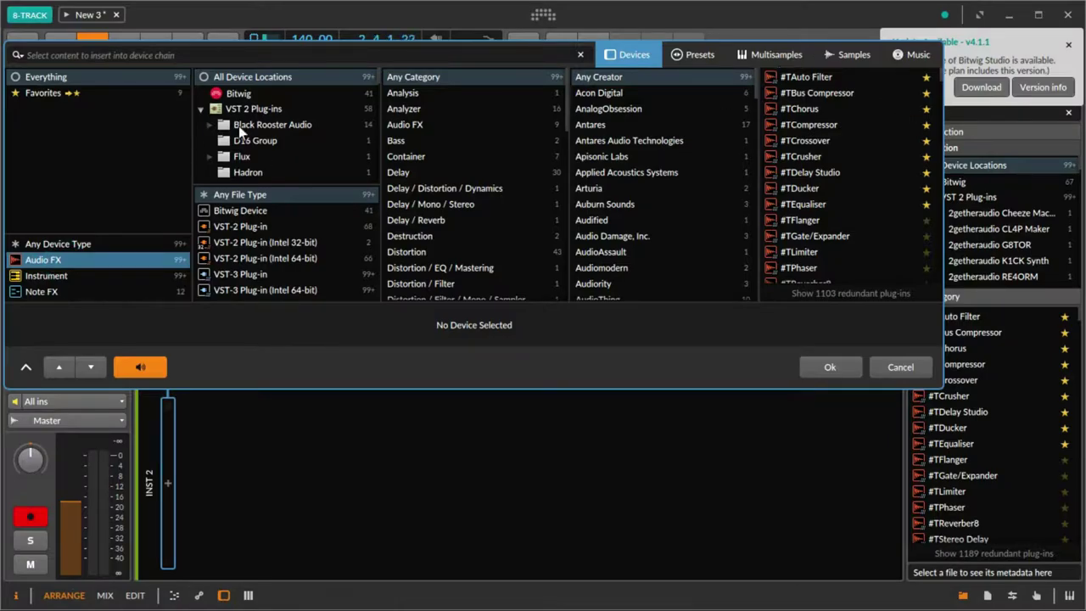
click(97, 276)
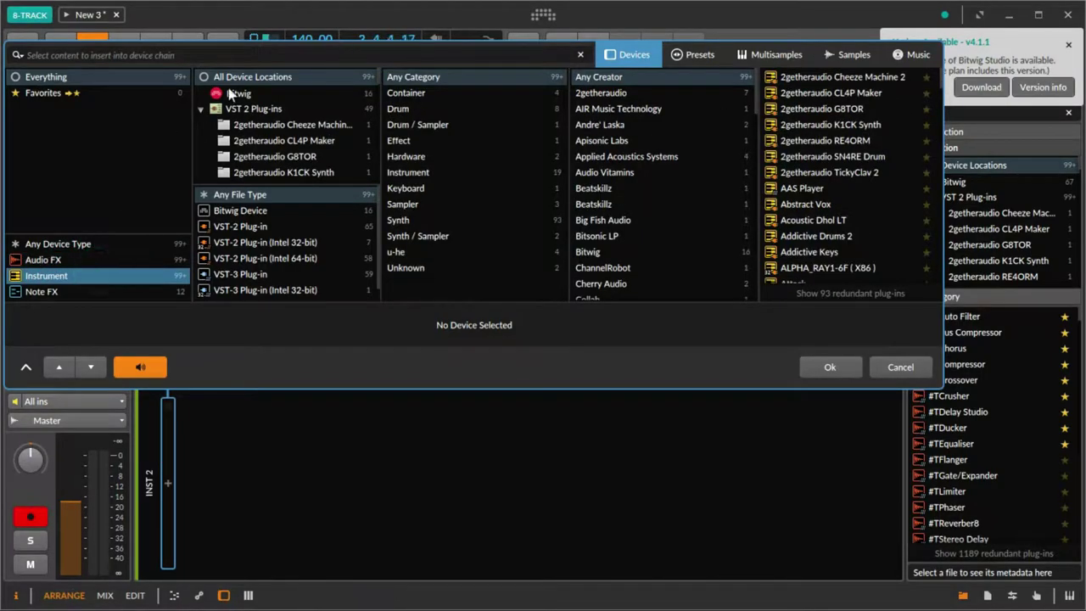
click(239, 94)
double_click(818, 97)
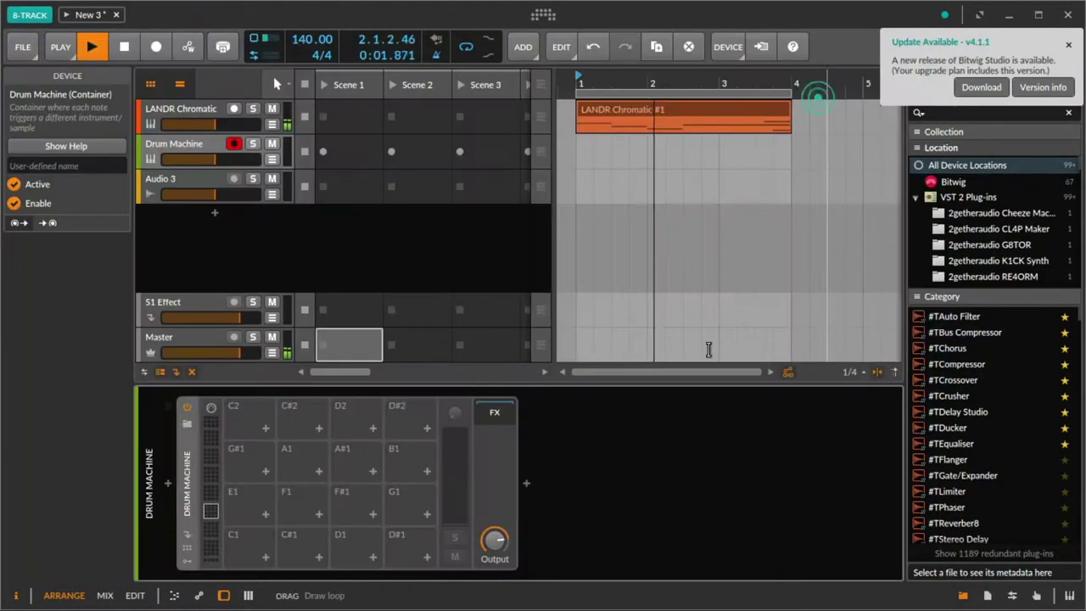
- Load the 808 Metalized (Bass-08) preset into the Drum Machine
click(187, 426)
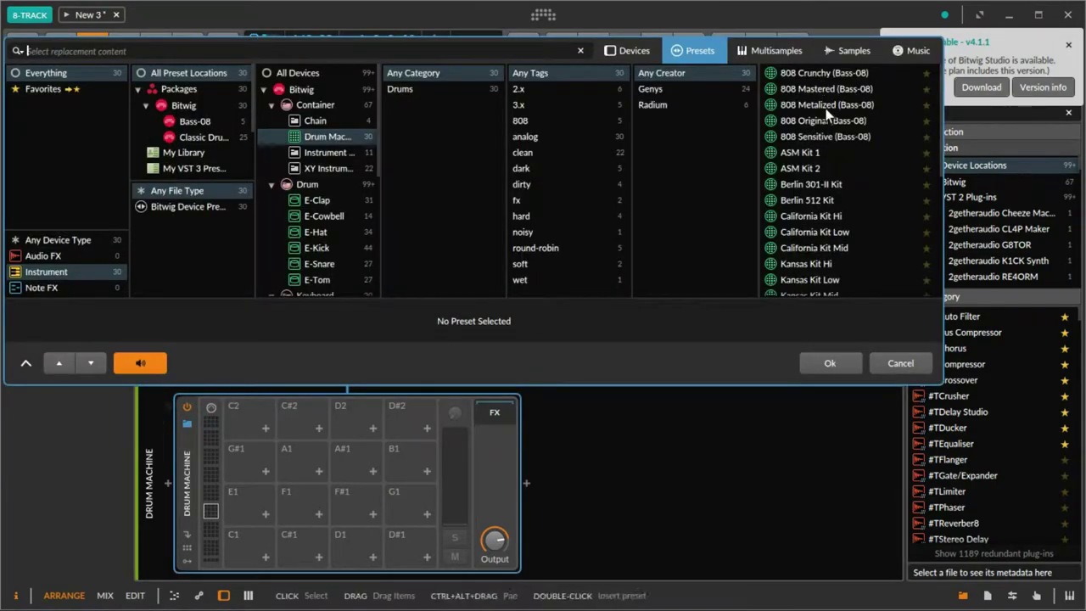
click(826, 107)
click(819, 362)
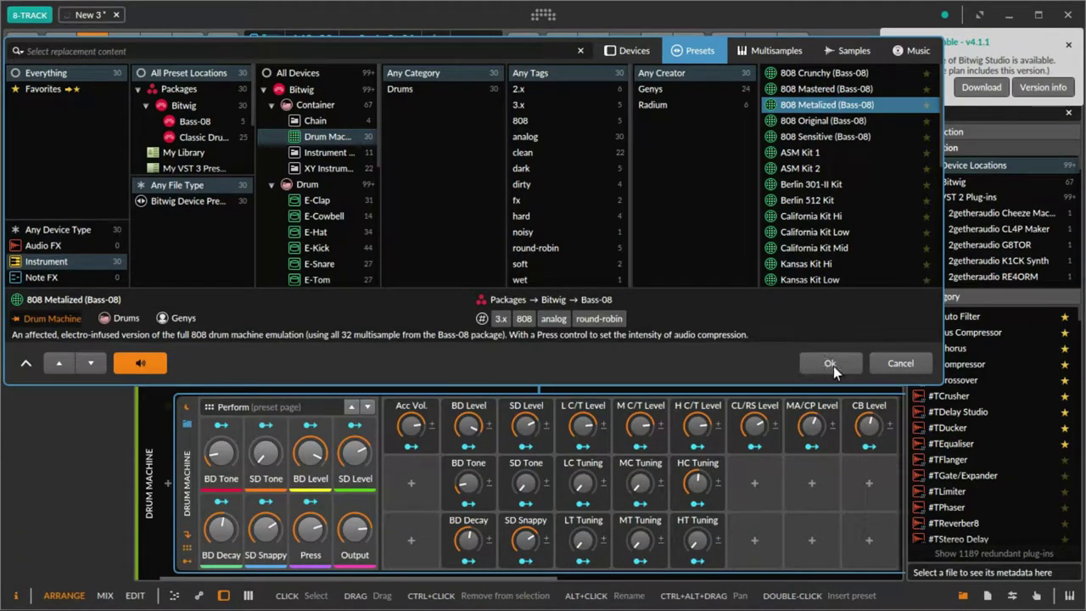
click(831, 363)
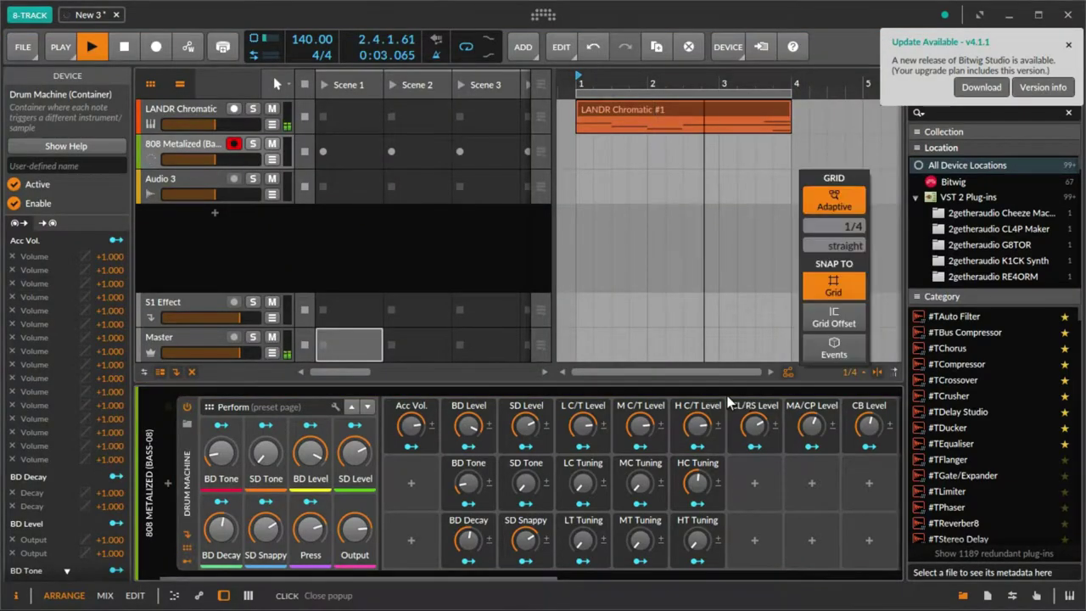
click(782, 307)
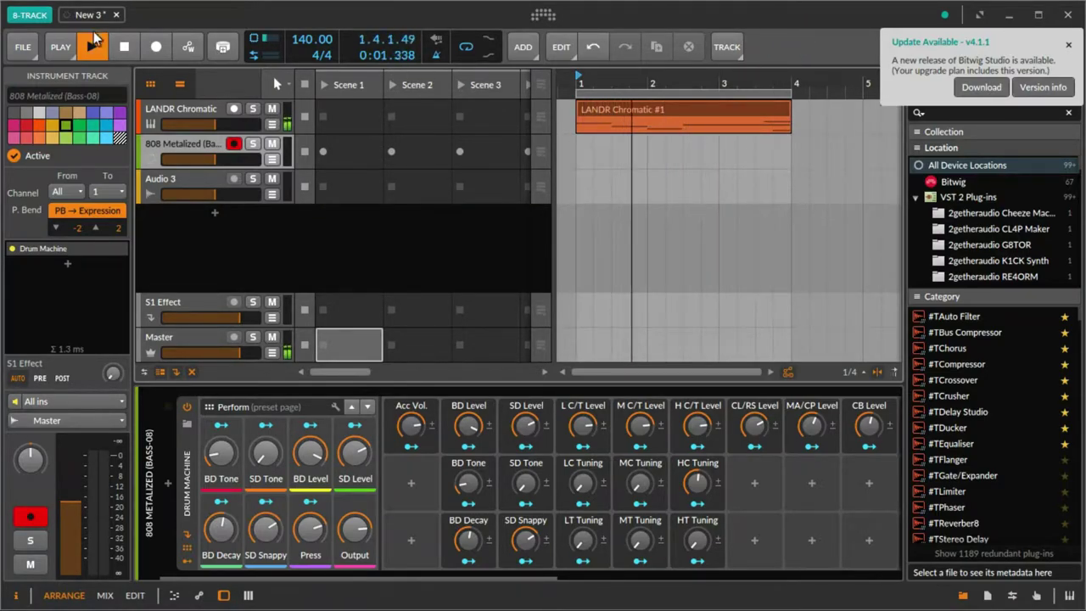
click(156, 46)
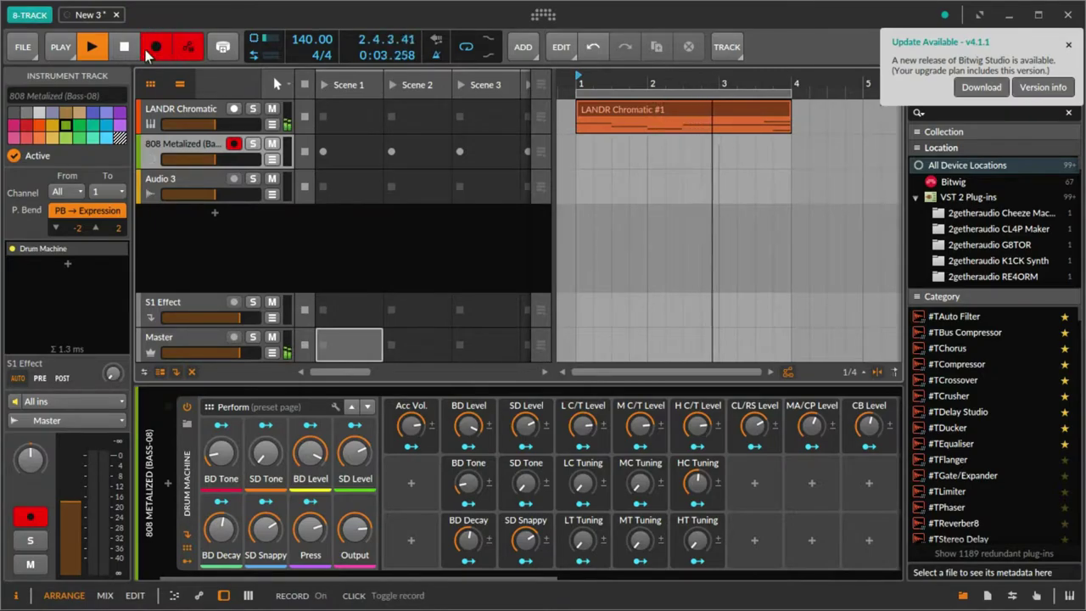
click(125, 48)
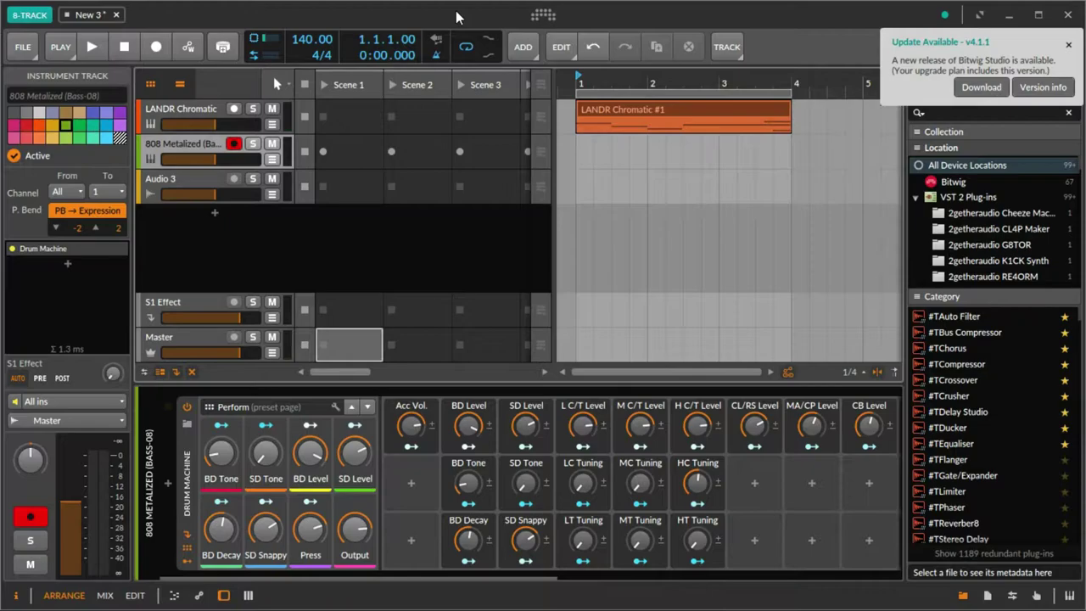
key(ctrl+z)
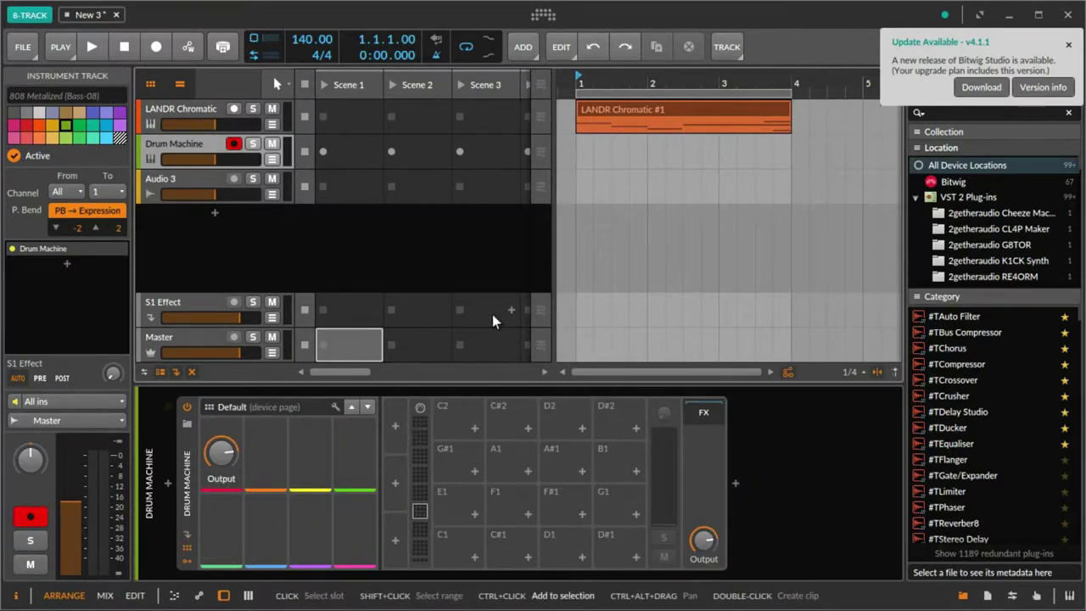
key(ctrl+shift+z)
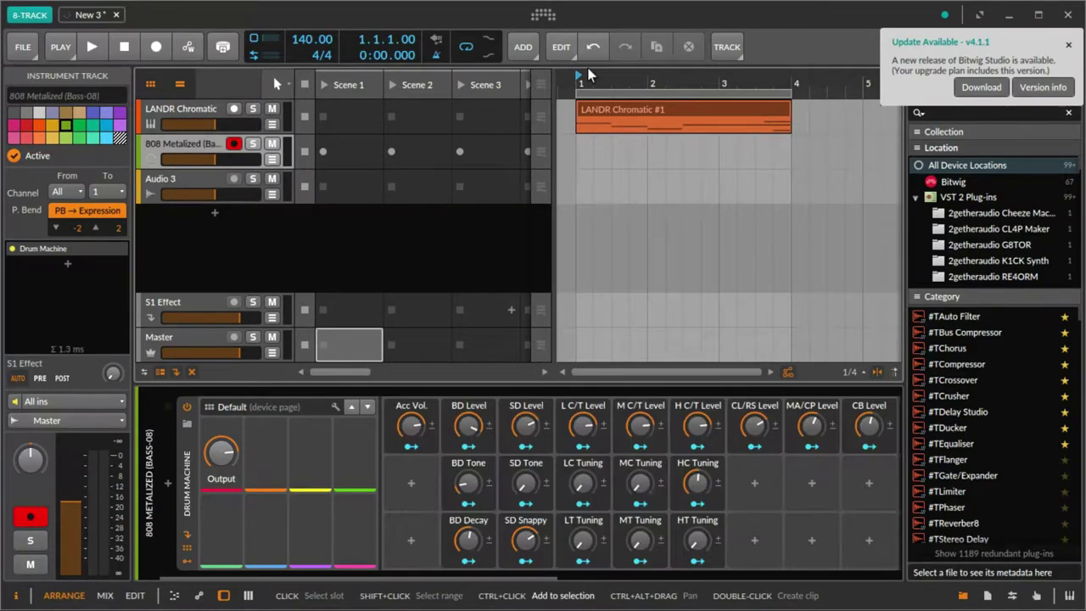
- Try recording kick takes on the 808 Metalized track and delete the recorded clip
click(653, 107)
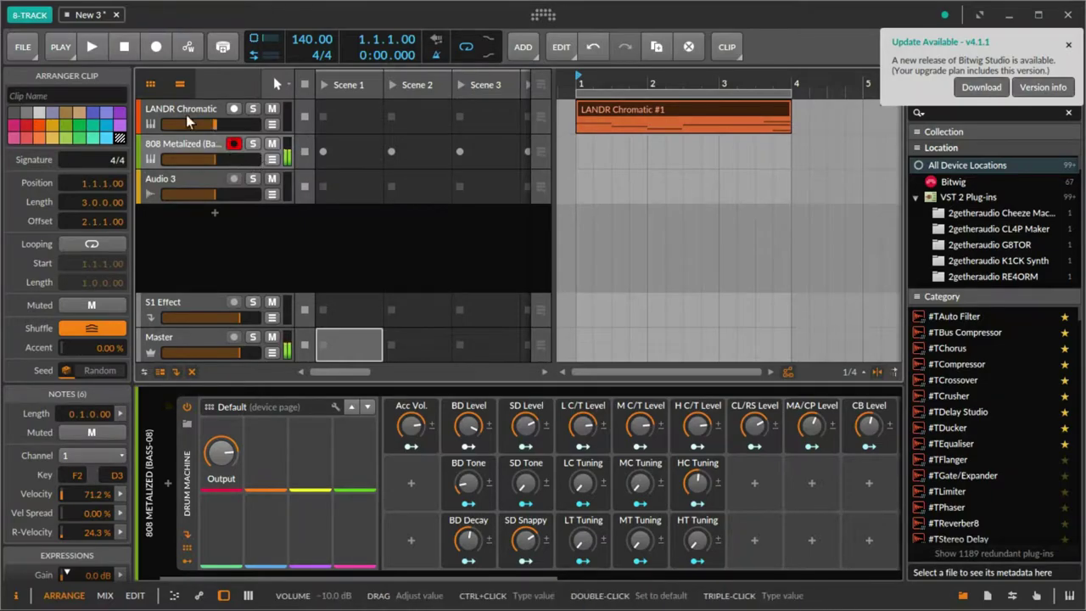
click(155, 45)
key(space)
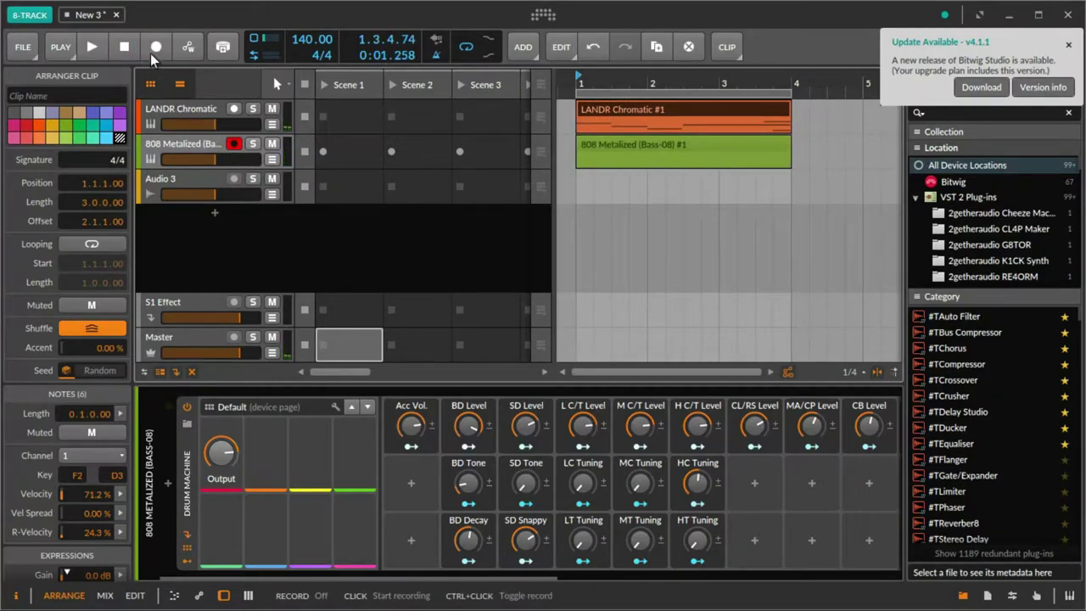
click(155, 45)
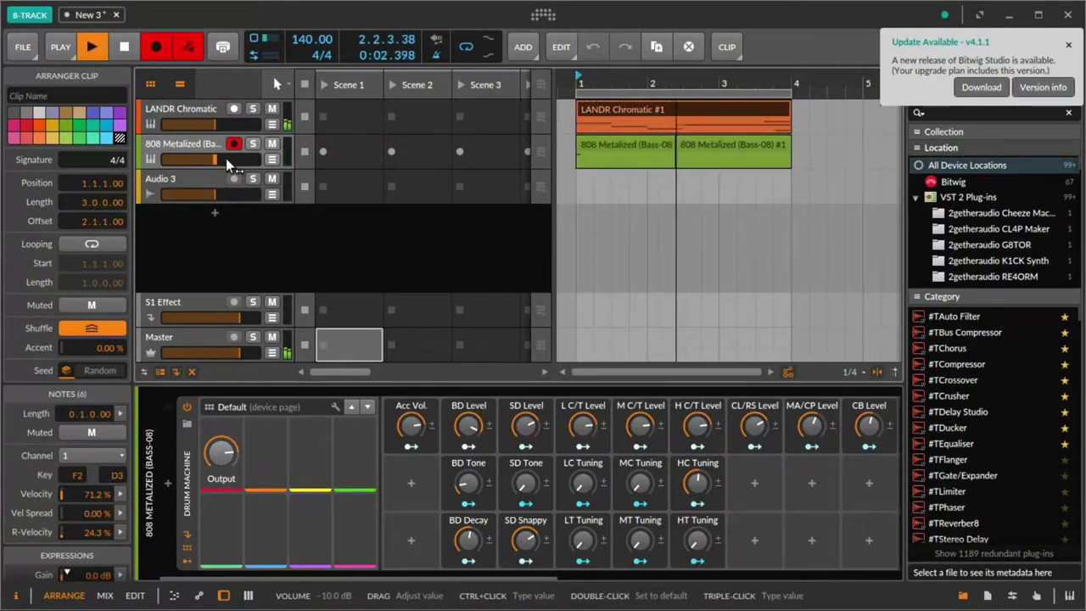
key(space)
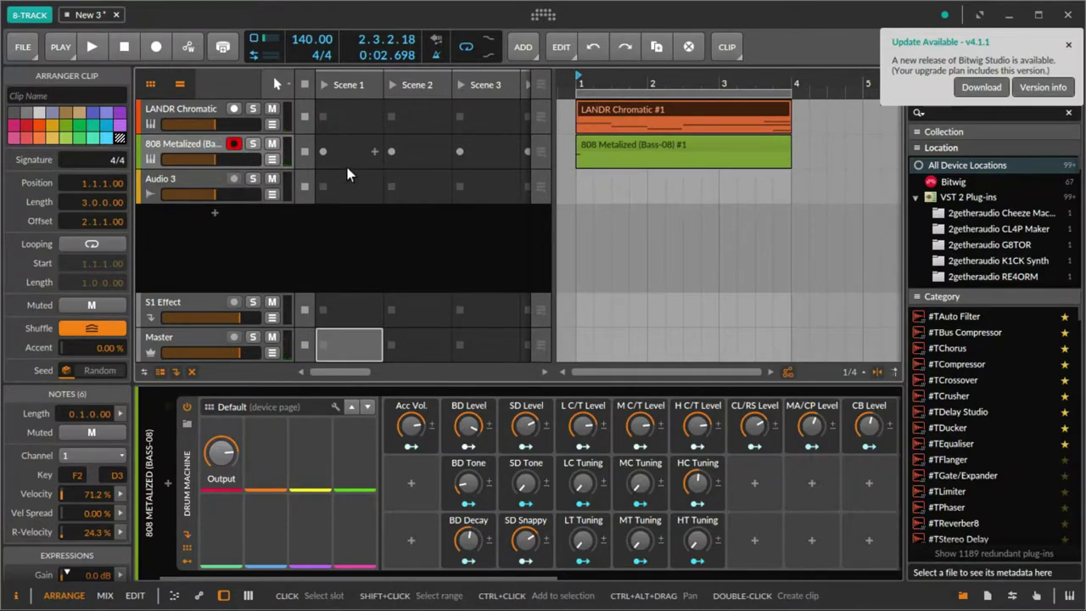
click(630, 139)
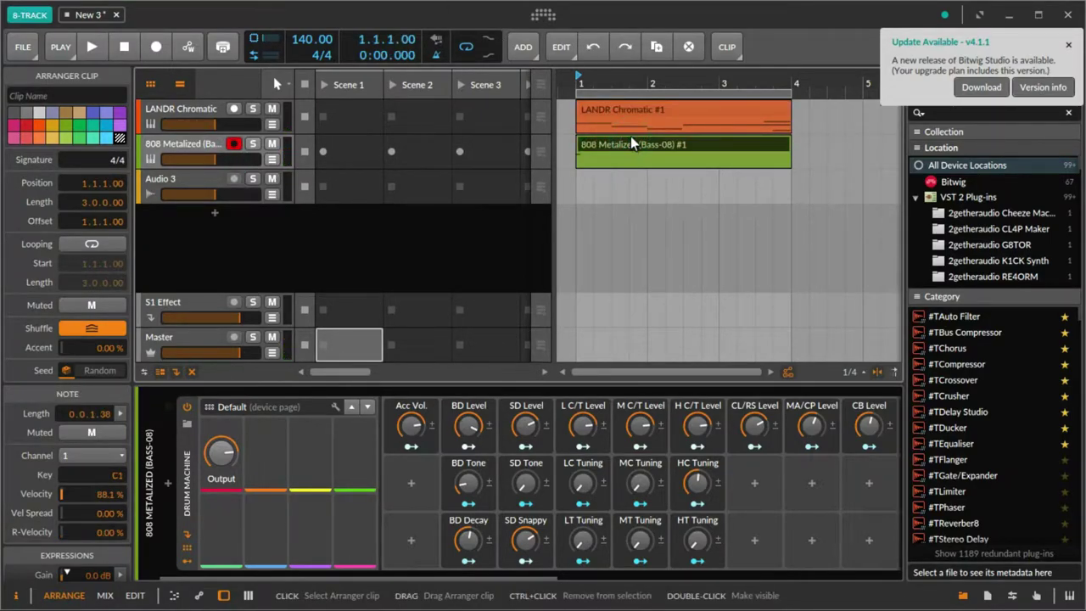
key(Delete)
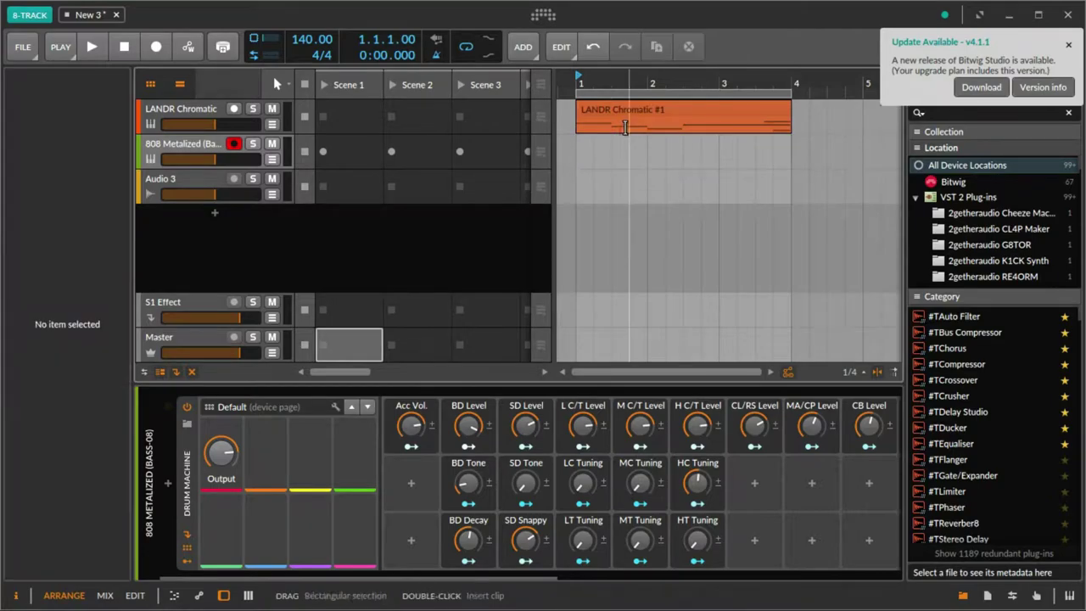
- Record a BD hit at the start of bars 1, 2 and 3 on the 808 Metalized track and quantize all three
click(157, 49)
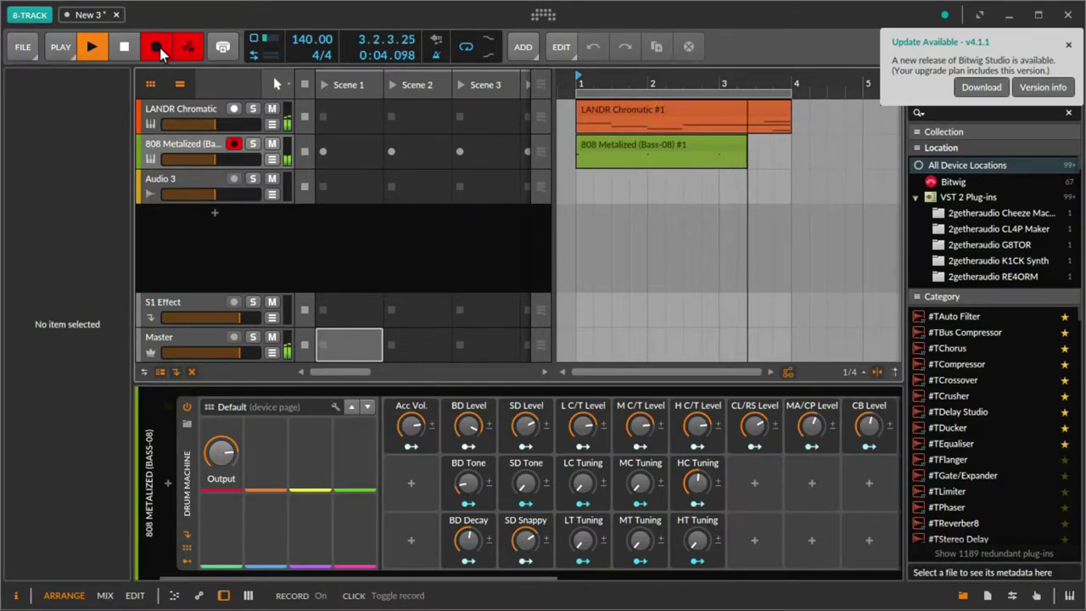
click(160, 48)
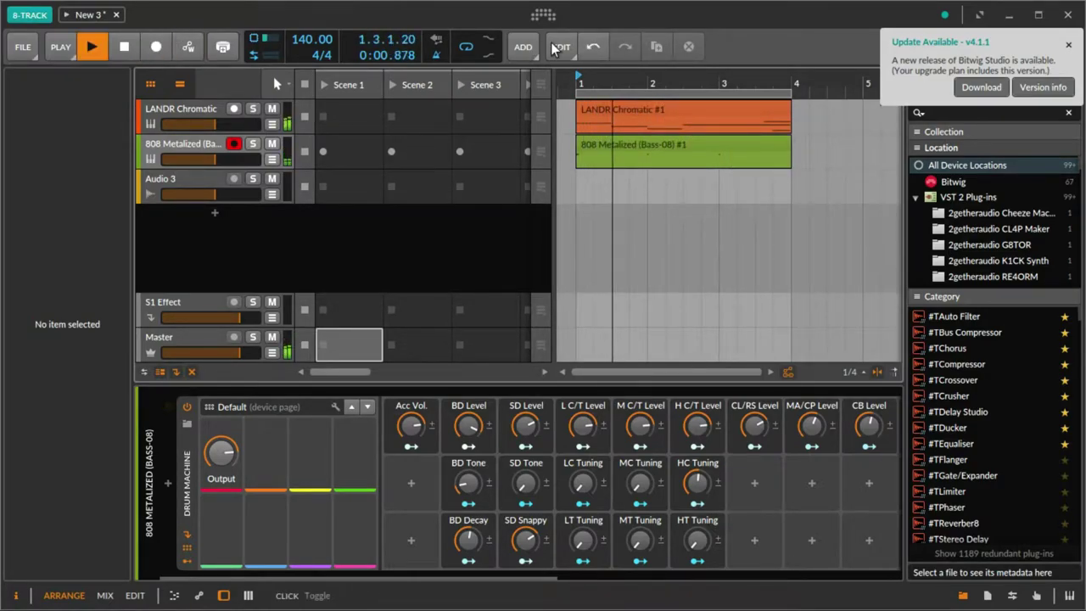
double_click(658, 155)
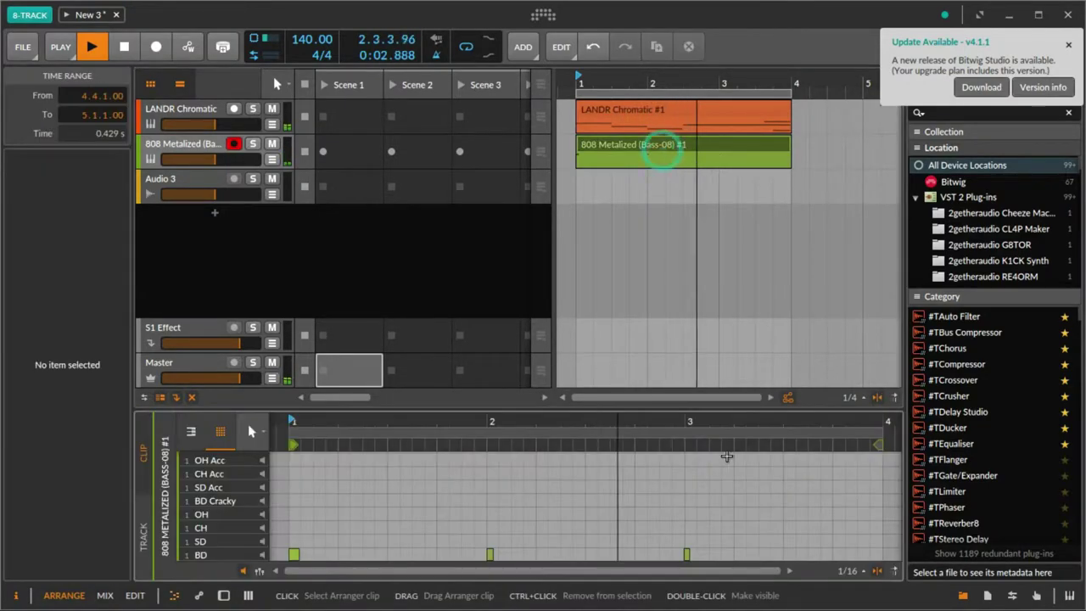
drag(727, 501, 290, 552)
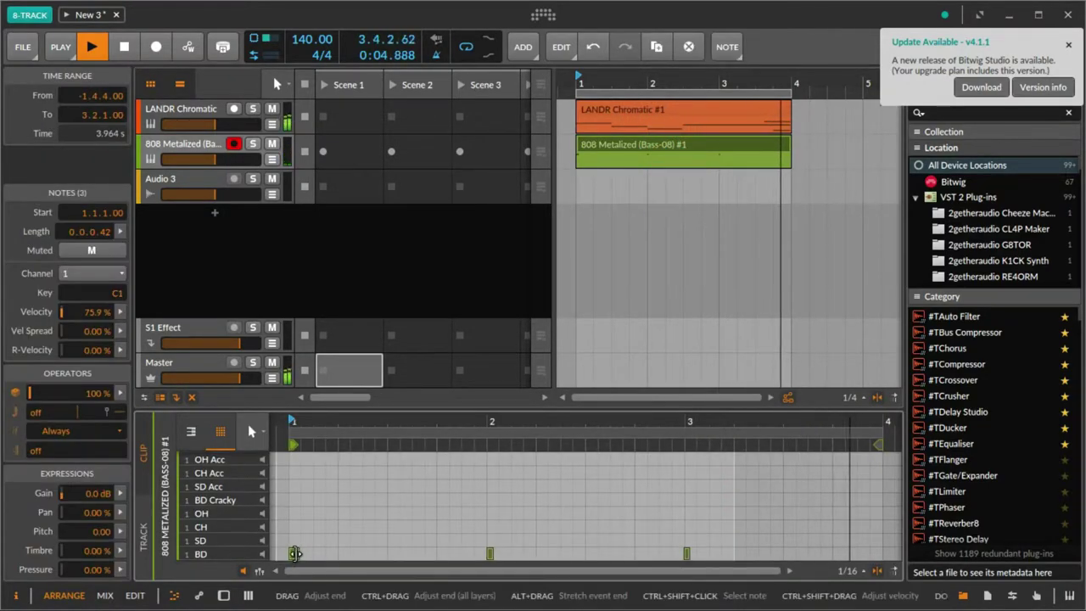
right_click(295, 553)
click(339, 558)
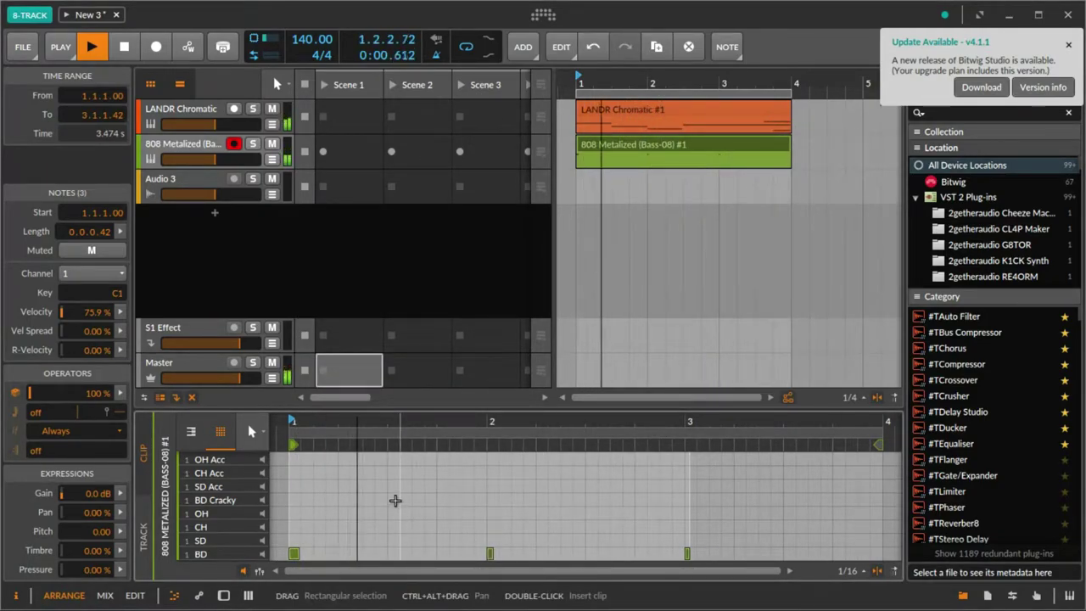
- Add SD Acc hits at 1.3.1, 2.3.1 and 3.3.1 and duplicate the first BD hit to 1.4.1
double_click(389, 486)
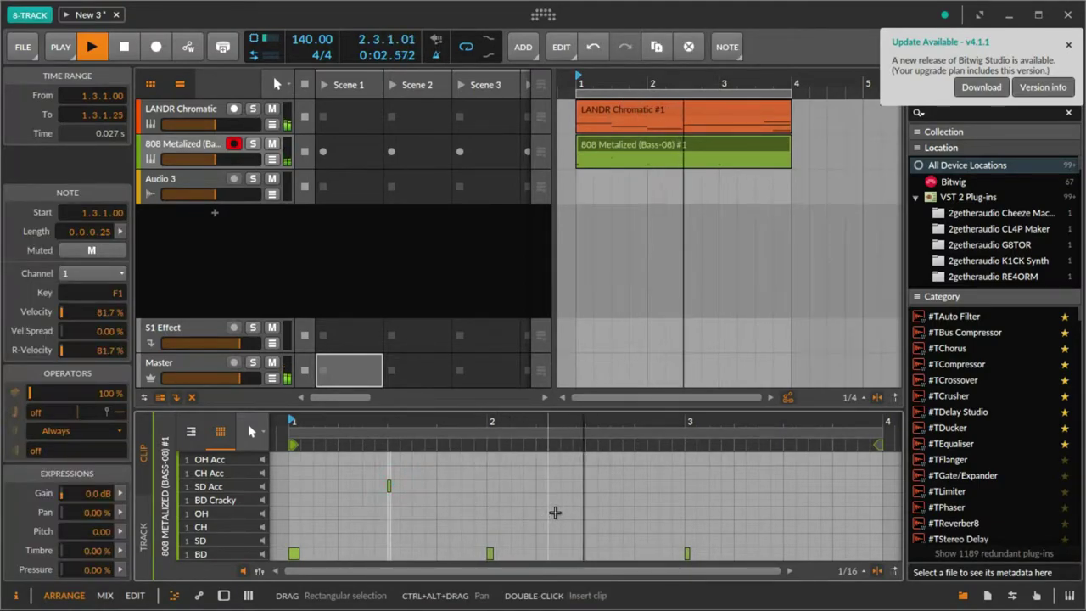
double_click(593, 486)
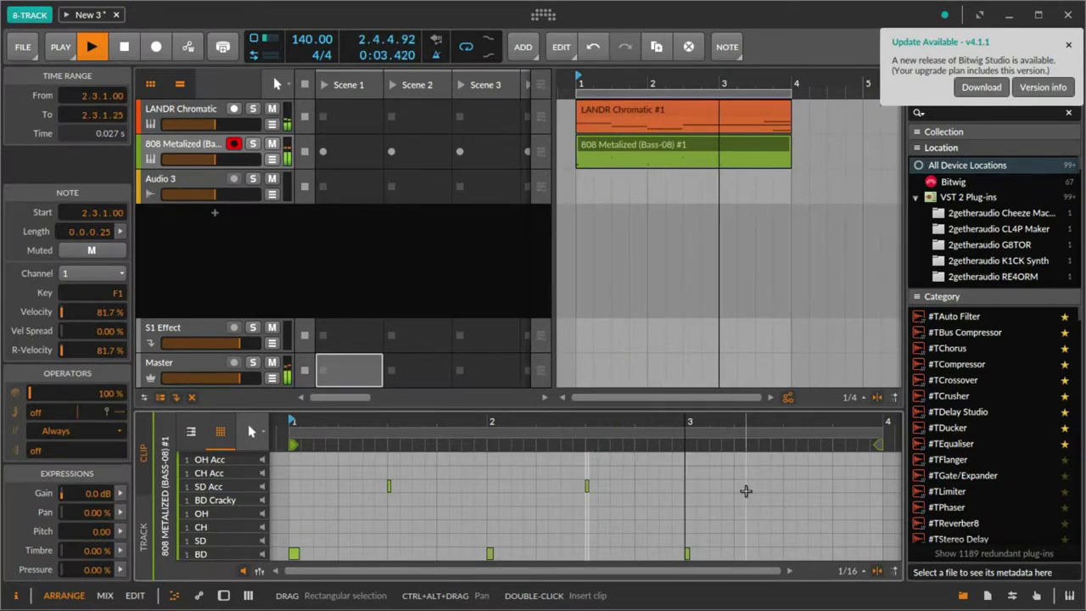
double_click(788, 485)
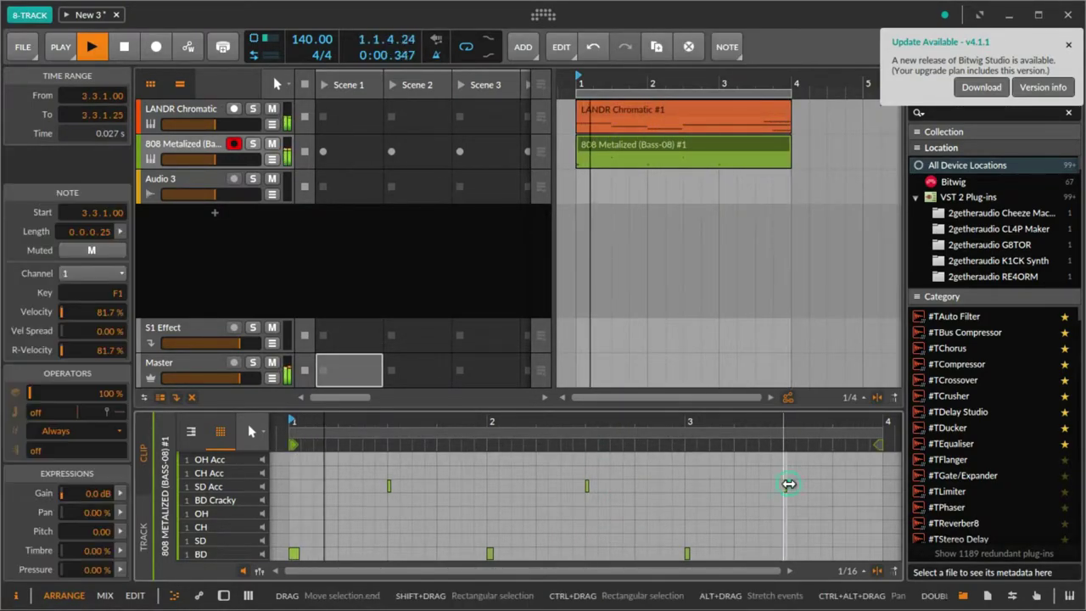
drag(456, 552, 288, 453)
key(ctrl+d)
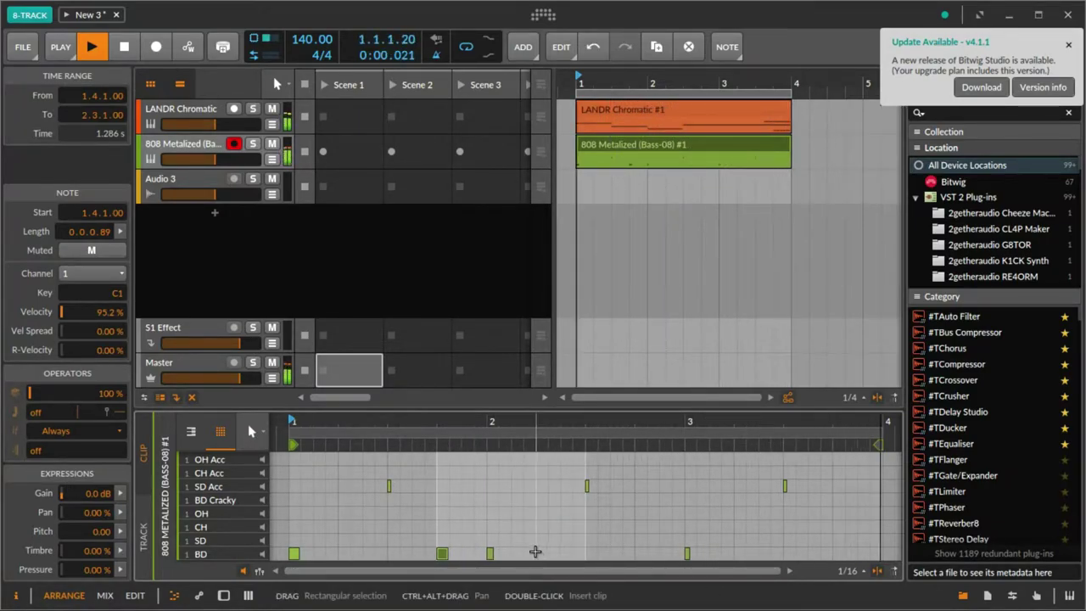
- Try a duplicate of the bar 2 BD hit at 2.2.1 and remove it
drag(535, 552, 492, 553)
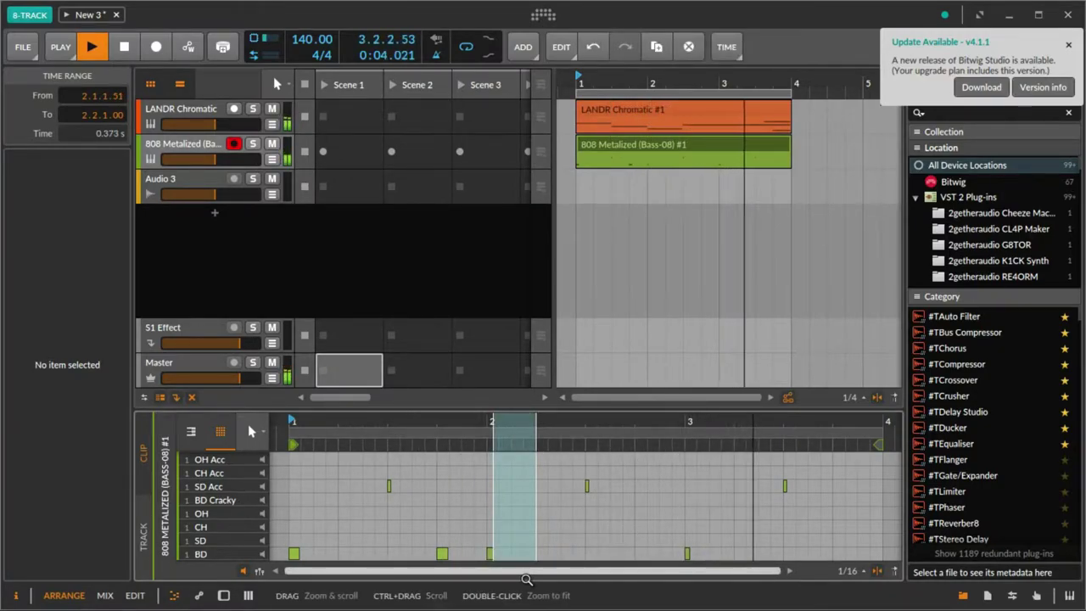
click(545, 553)
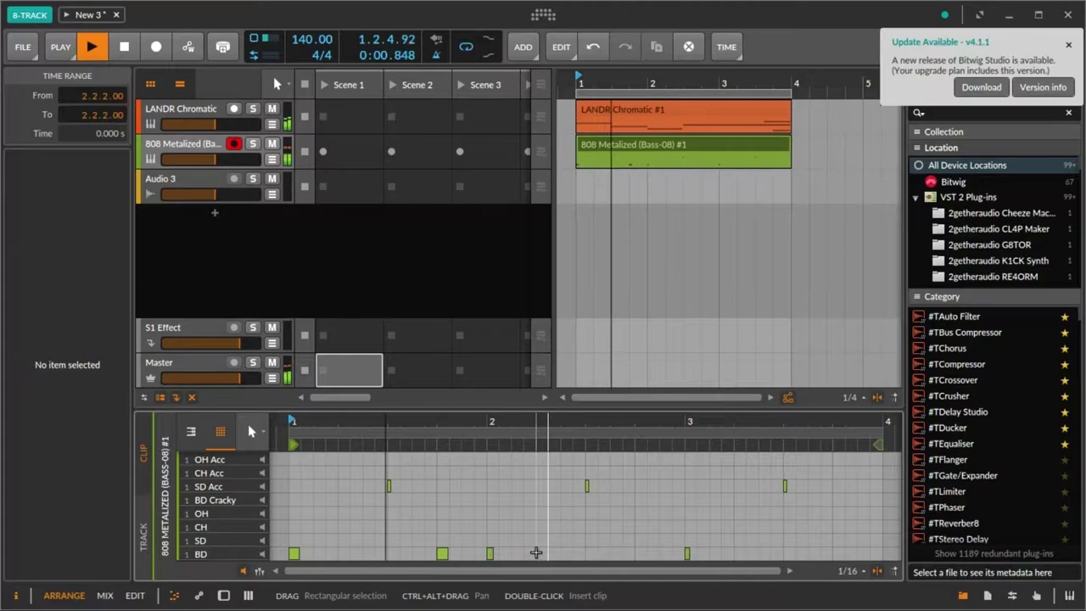
click(489, 553)
key(ctrl+d)
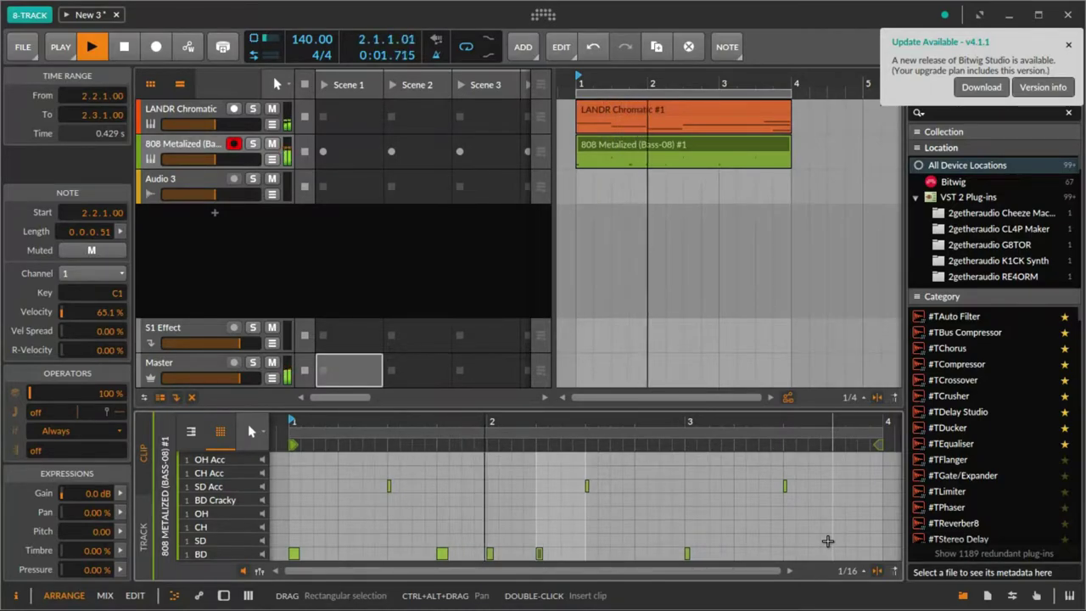
click(540, 552)
double_click(540, 552)
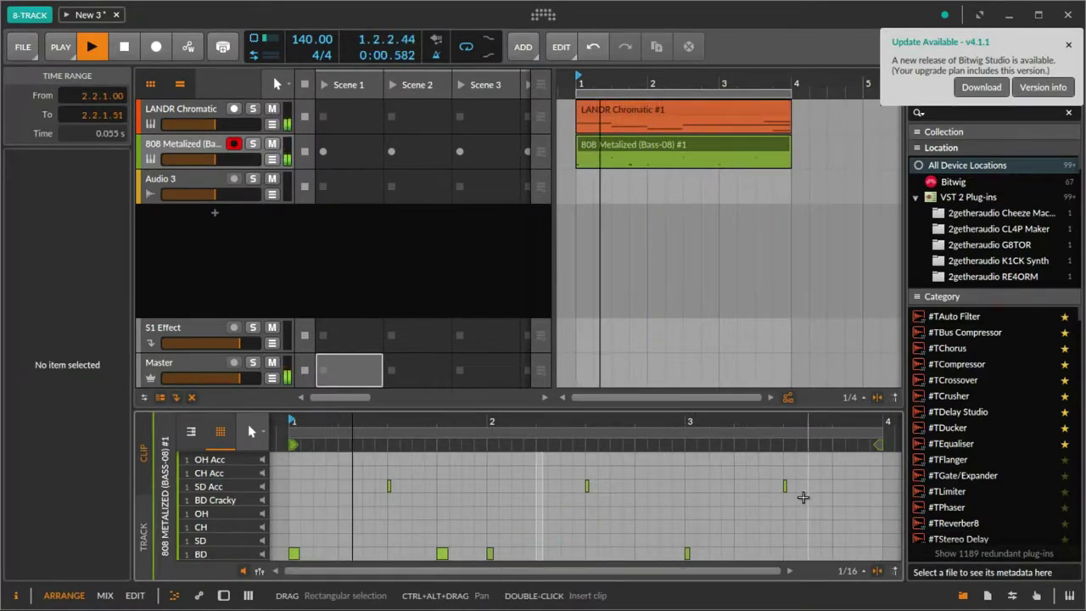
- Place a BD hit at 2.4.1 and duplicate it to 2.4.4, just before bar 3
click(633, 550)
double_click(626, 551)
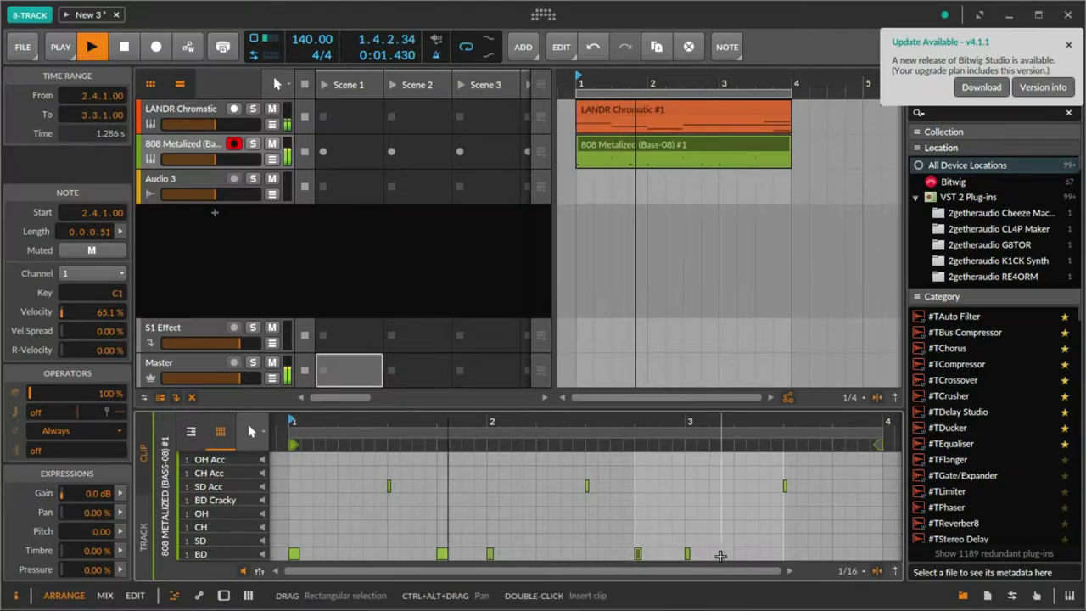
drag(672, 553, 637, 554)
key(ctrl+d)
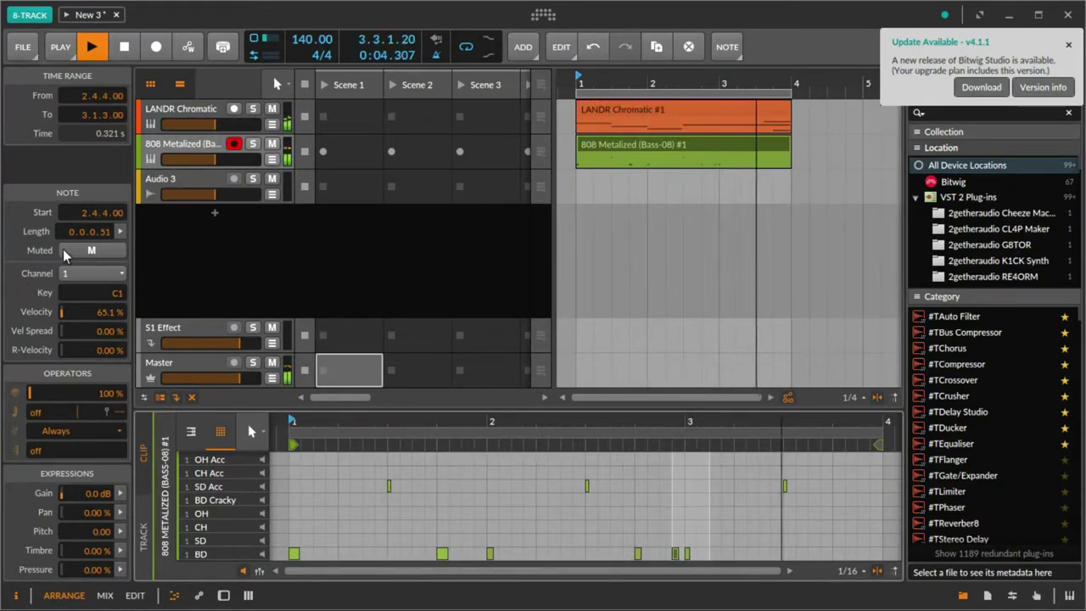
- Duplicate the BD hit at the start of bar 3 to 3.2.1
click(732, 553)
click(686, 553)
key(ctrl+d)
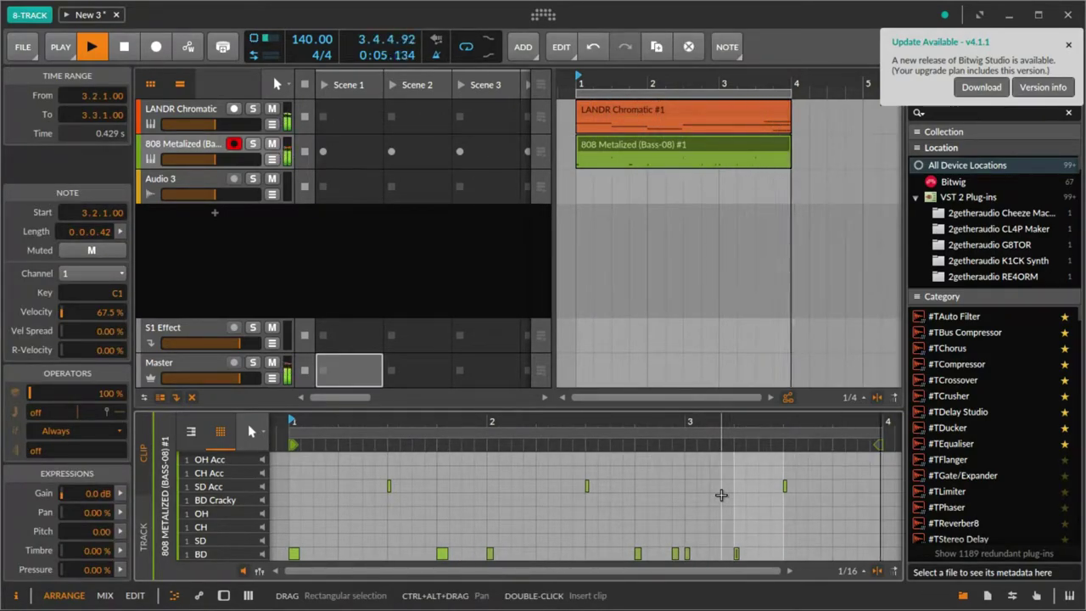
- Duplicate the SD Acc hit at 3.3.1 to 3.4.1, and duplicate that copy to 3.4.2
drag(836, 482, 785, 486)
key(ctrl+d)
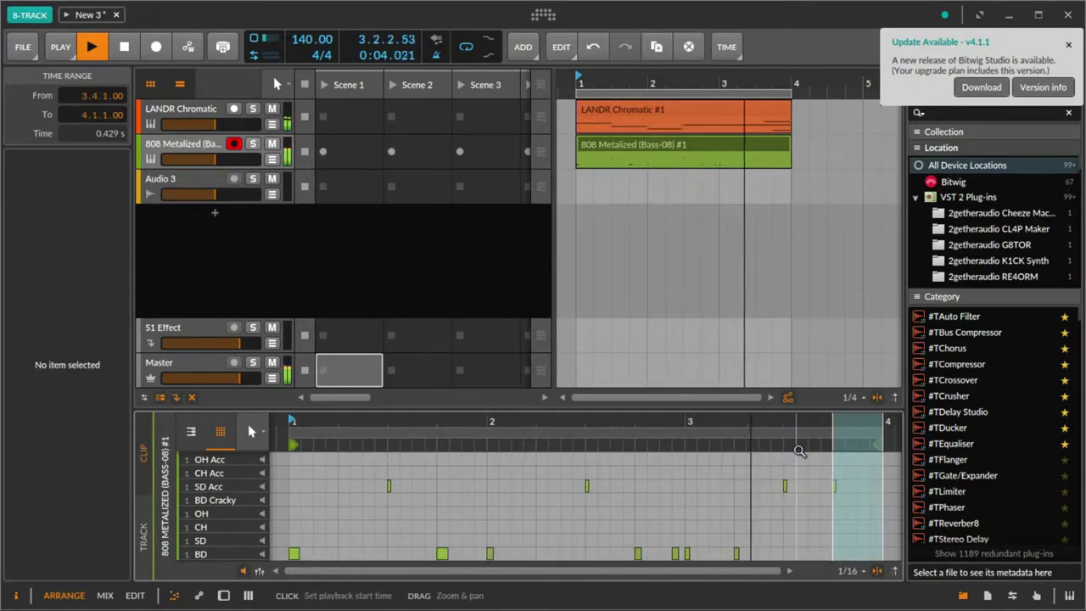
click(847, 484)
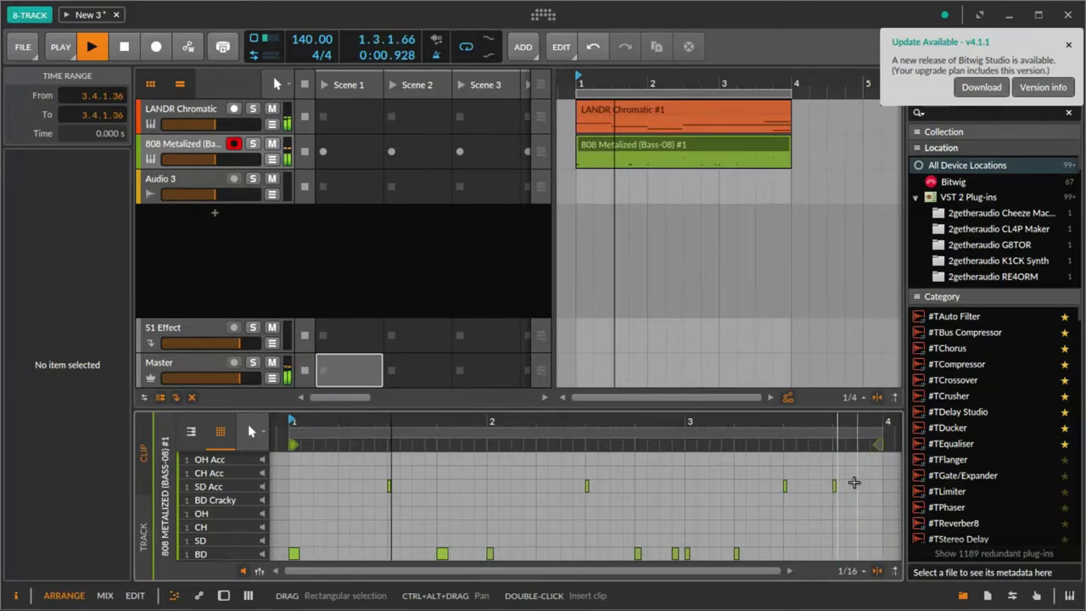
click(834, 485)
key(ctrl+d)
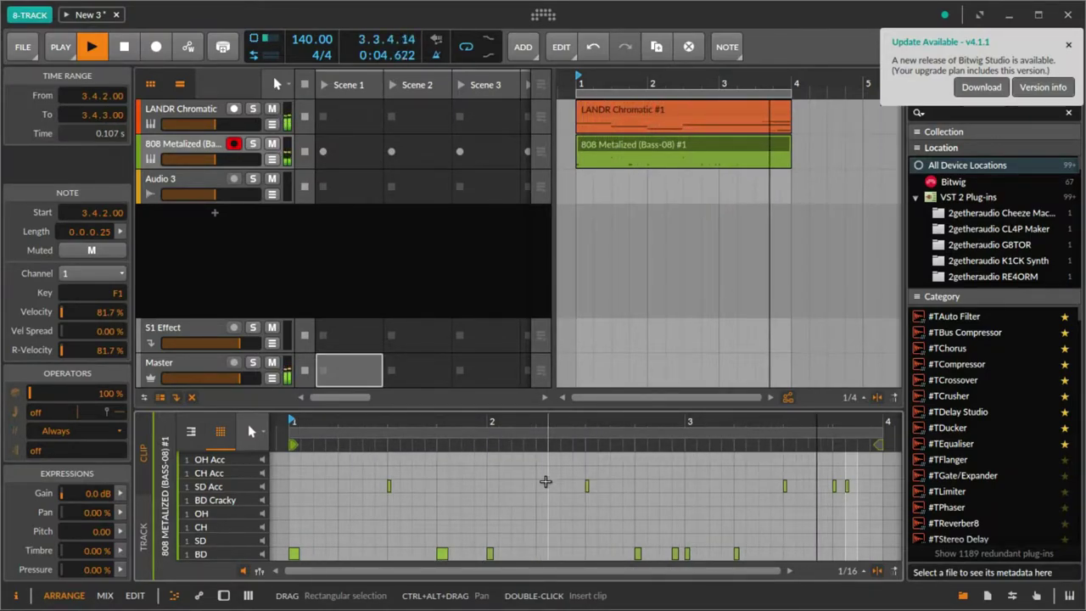
- Try the pattern without the BD hit at 3.2.1, undoing the deletion
double_click(735, 553)
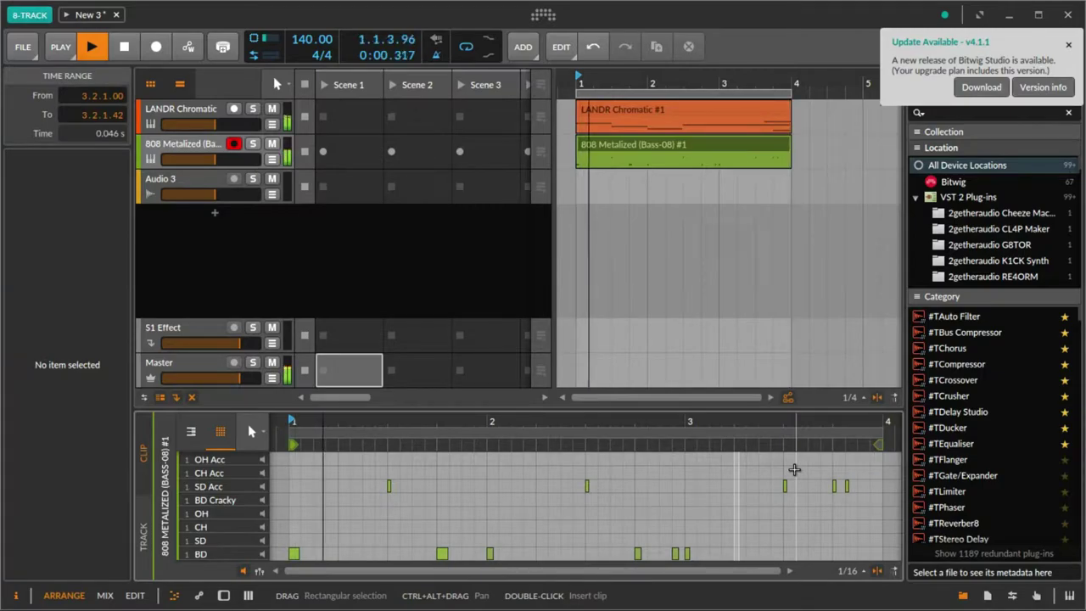
key(ctrl+z)
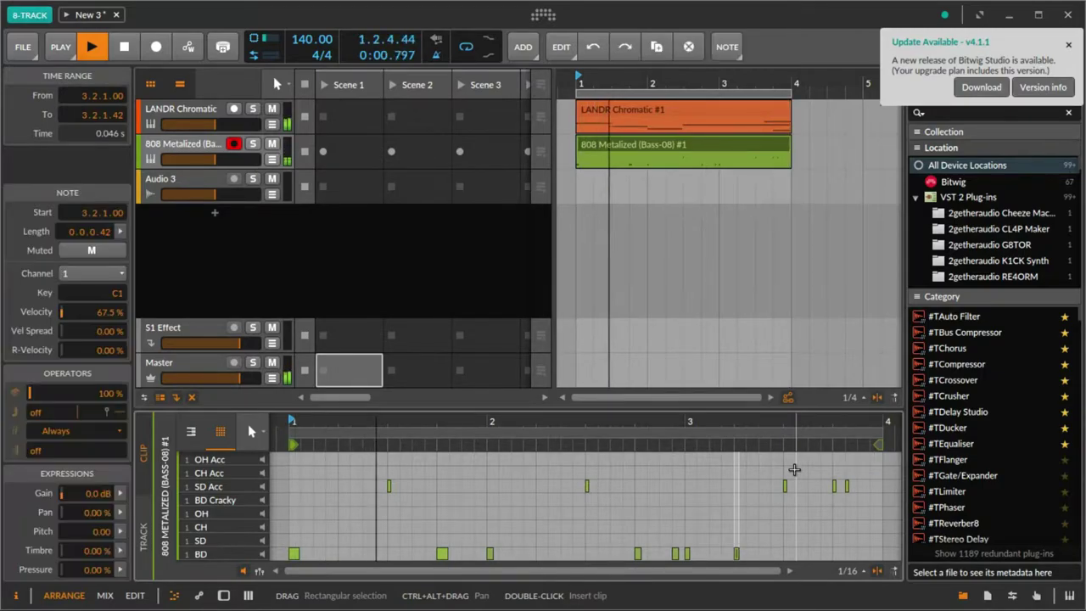
- Add CH Acc hits at 1.1.1 and 1.1.3
click(294, 475)
double_click(294, 473)
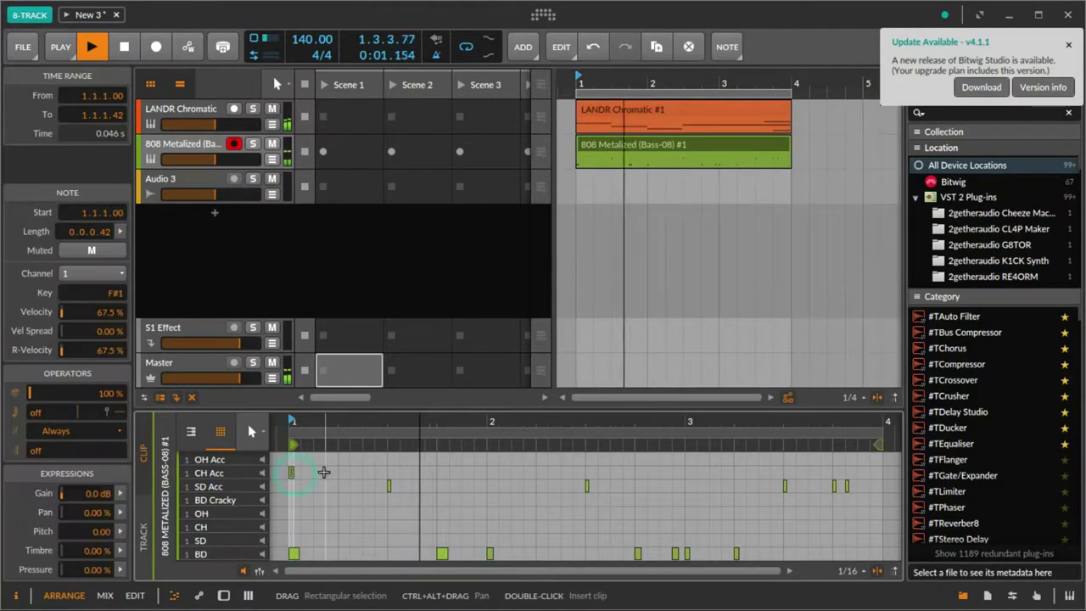
click(315, 472)
double_click(315, 473)
- Select the first beat's two CH Acc hits and duplicate them beat by beat across all three bars of the clip
drag(340, 472, 294, 473)
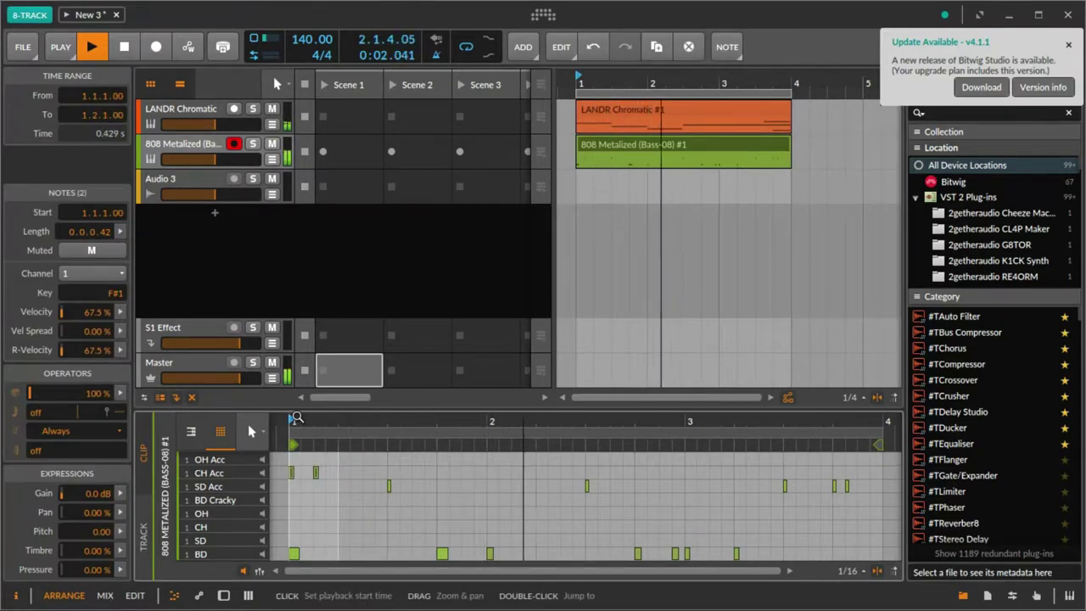
key(ctrl+d)
key(ctrl+d)
key(ctrl+d)
key(ctrl+d)
key(ctrl+d)
key(ctrl+d)
key(ctrl+d)
key(ctrl+d)
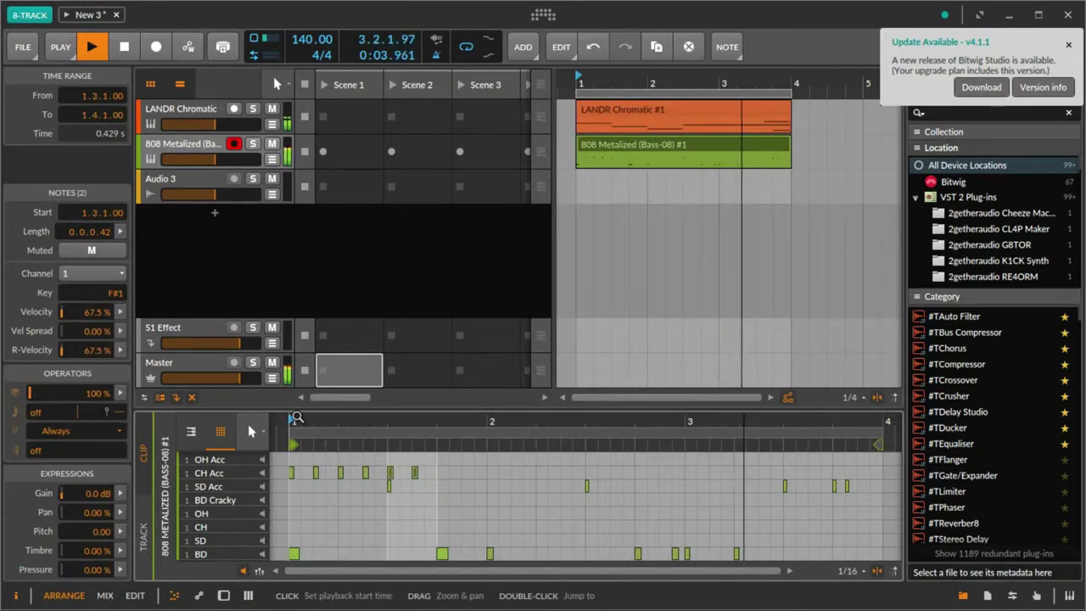
key(ctrl+d)
key(ctrl+d)
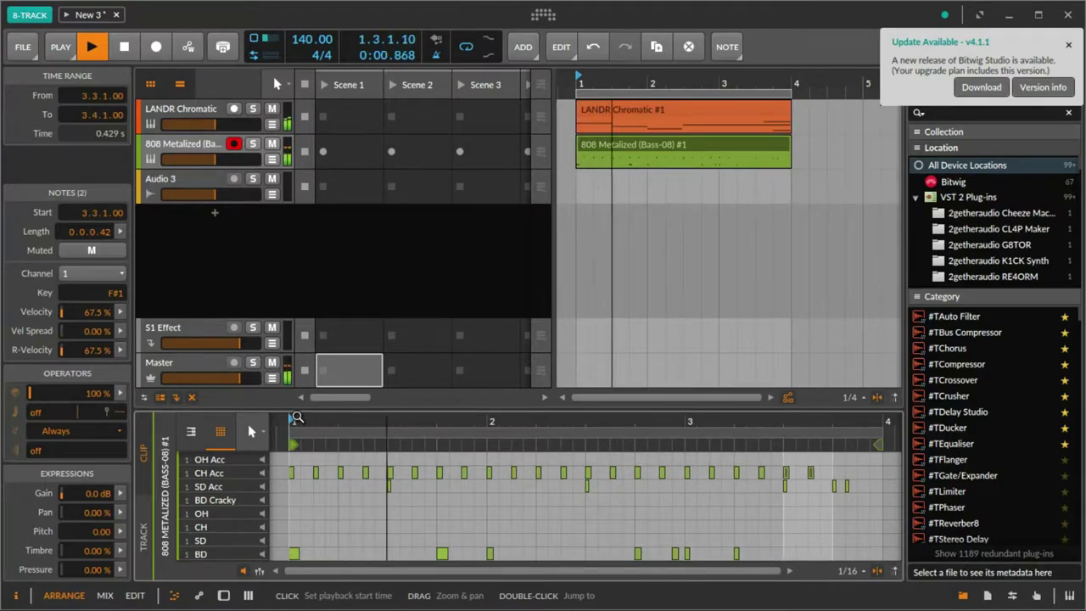
key(ctrl+d)
key(ctrl+d)
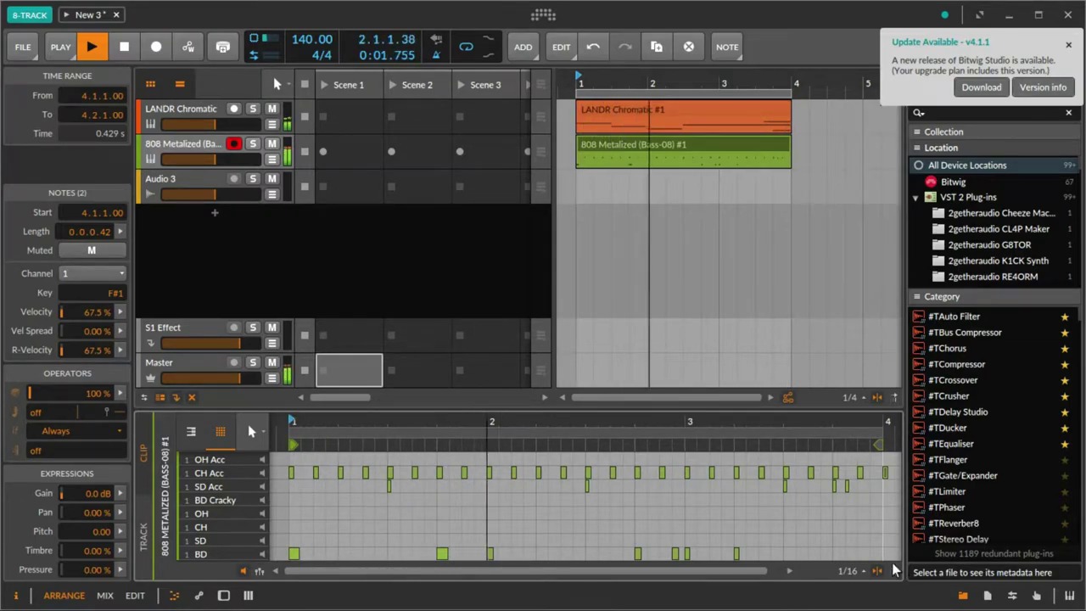
- Try deleting the BD hit at 3.2.1, undo that, and move the hit to 3.1.4 instead
double_click(736, 554)
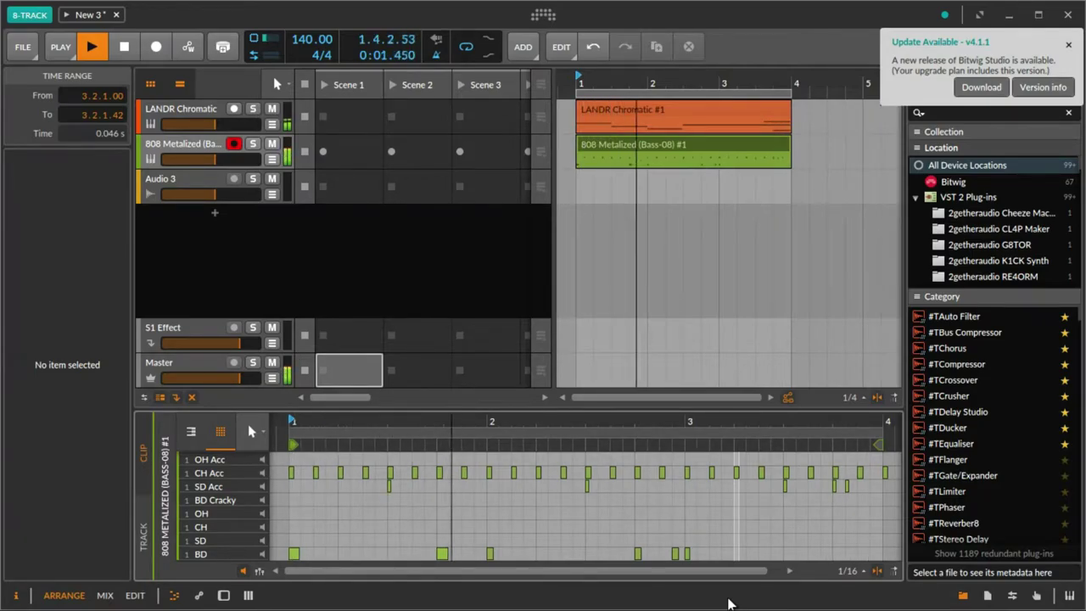
key(ctrl+z)
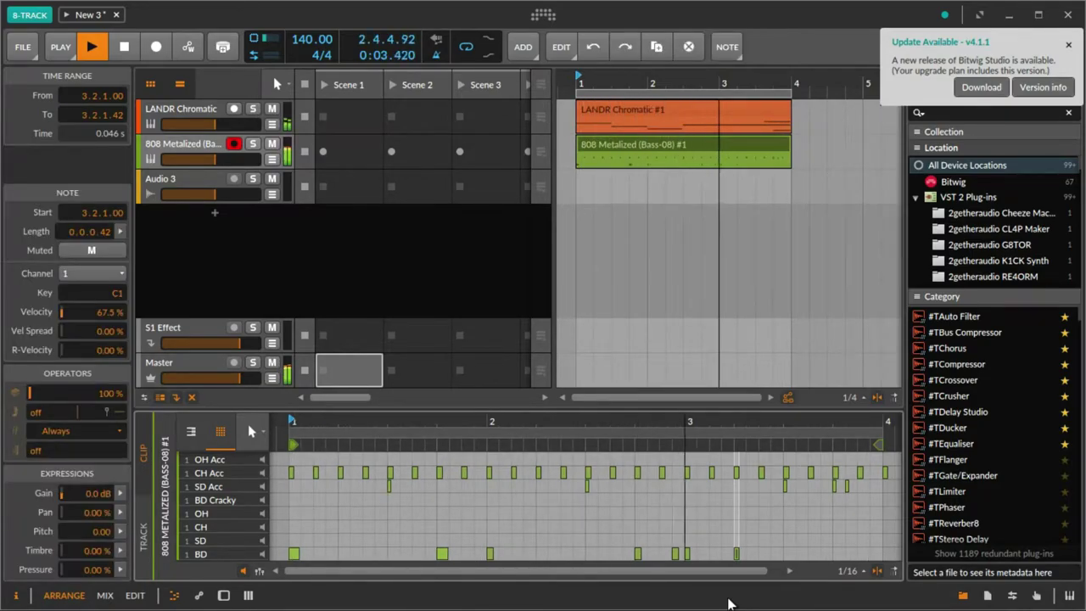
drag(736, 555, 723, 555)
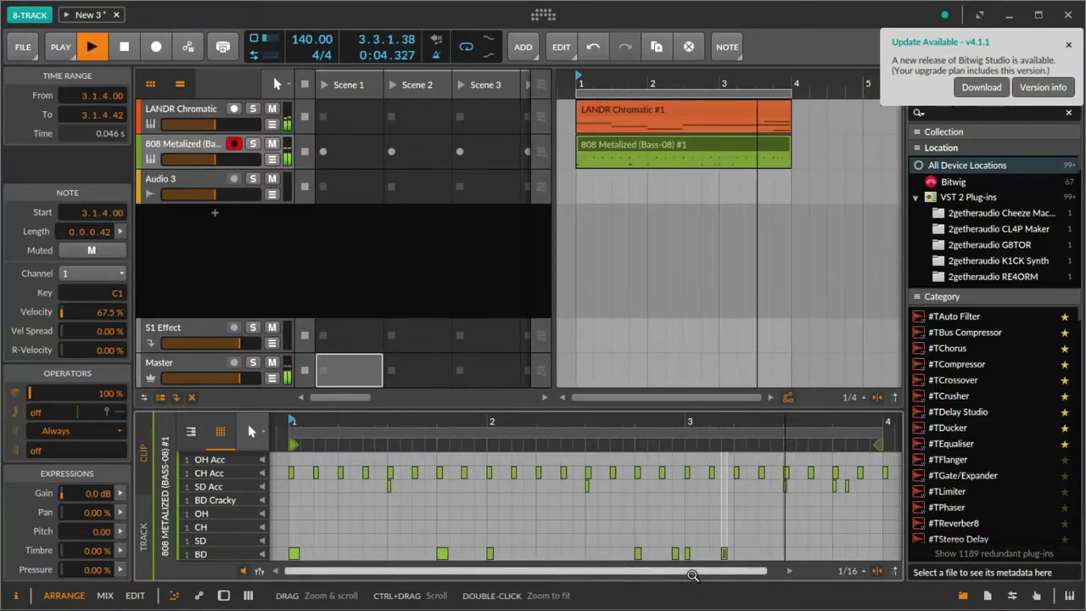
- Try the 3.1.4 BD hit at 3.1.3 and the 2.4.4 BD hit at 3.1.2, undoing each move
double_click(713, 555)
drag(713, 556, 711, 553)
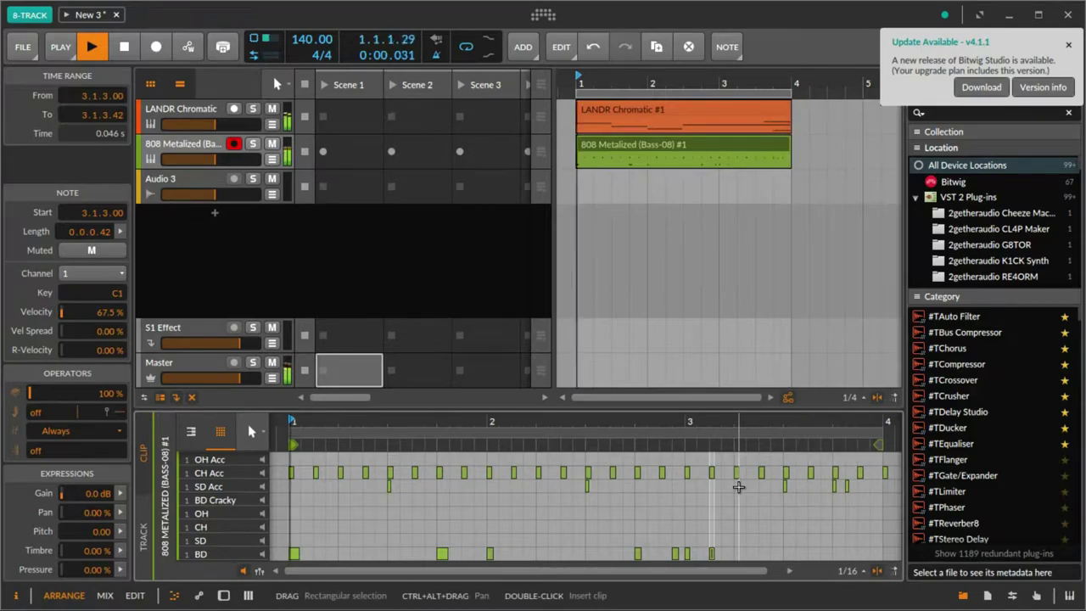
key(ctrl+z)
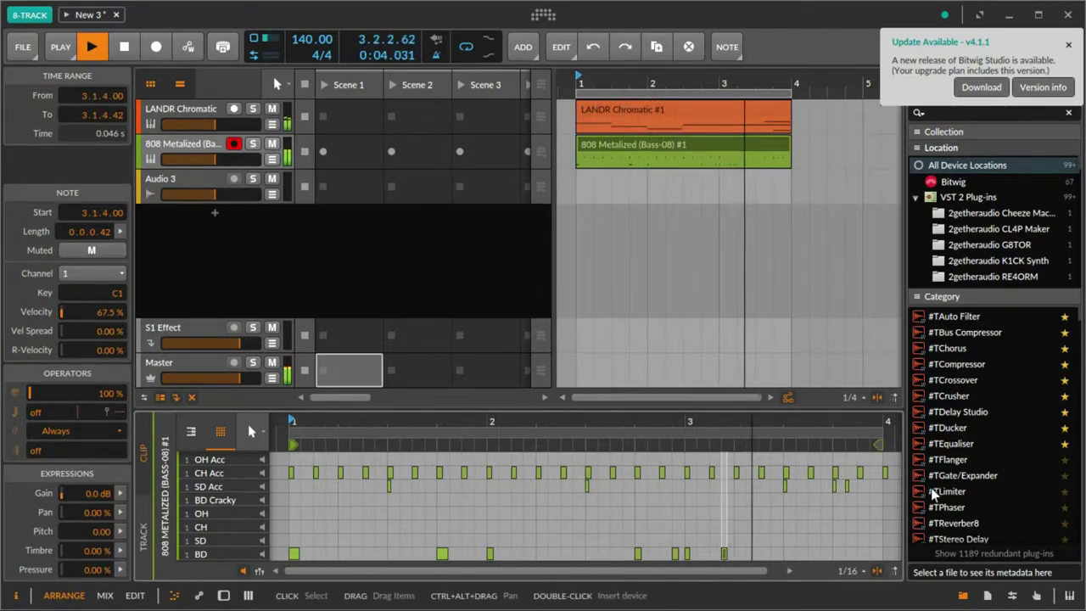
drag(678, 559, 700, 558)
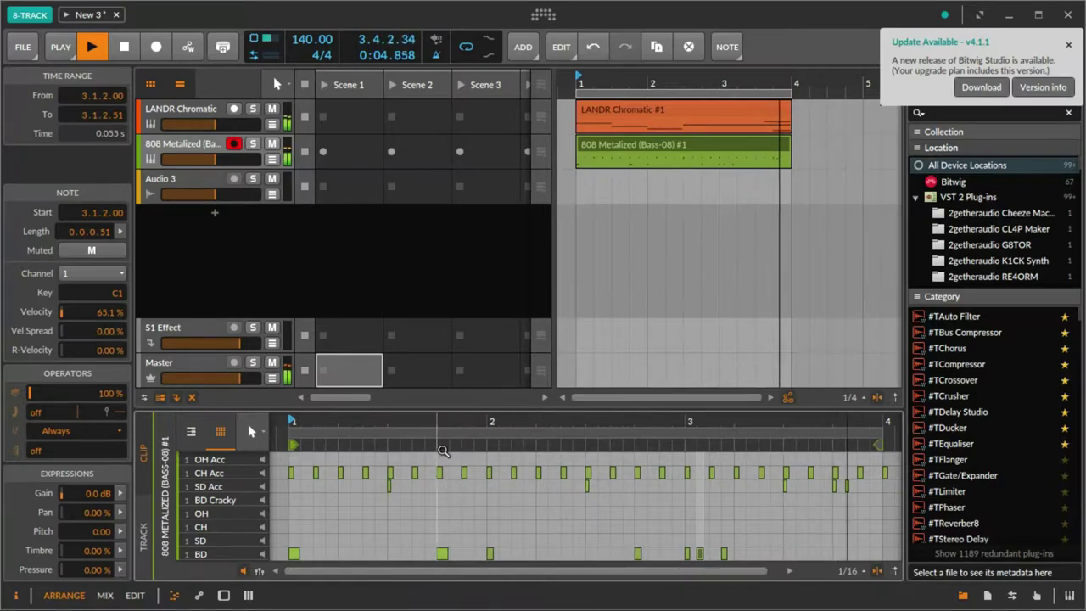
key(ctrl+z)
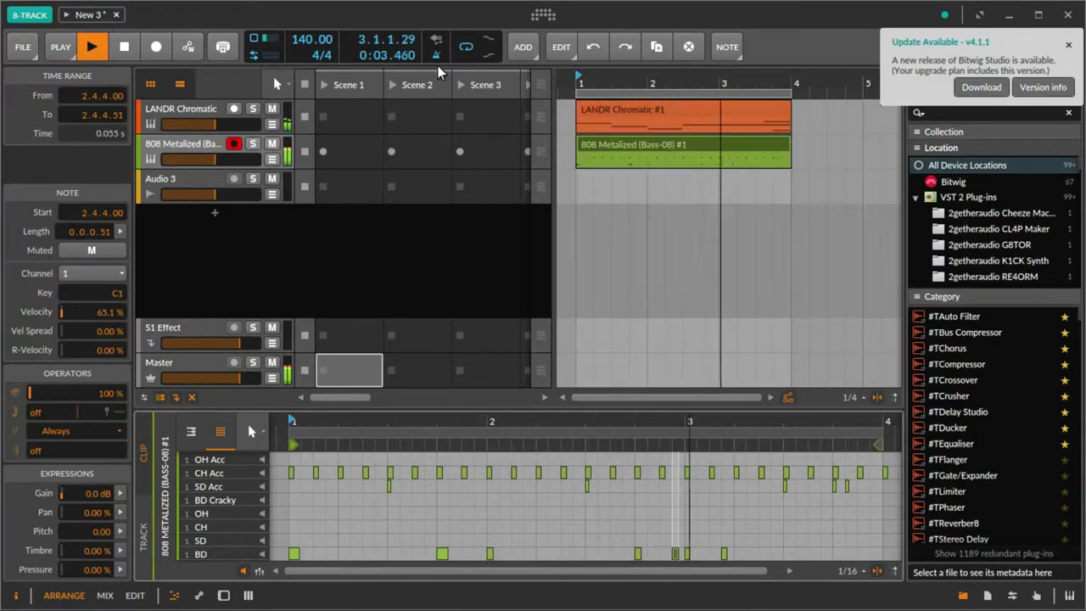
- Switch to the mixer view and show the drum pads of the 808 Metalized track's Drum Machine
key(alt+2)
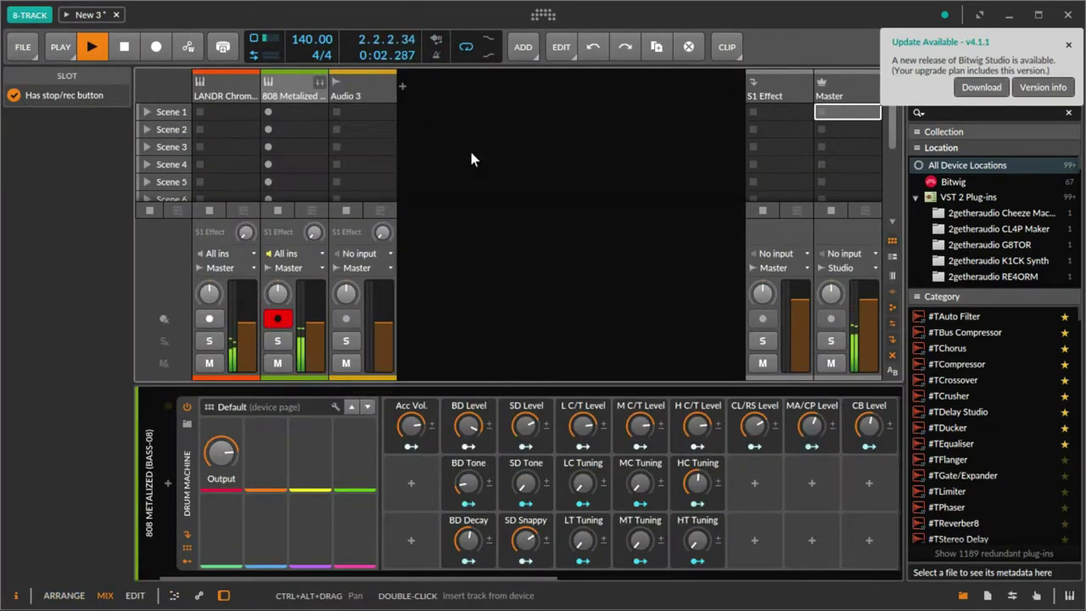
key(alt+1)
key(alt+2)
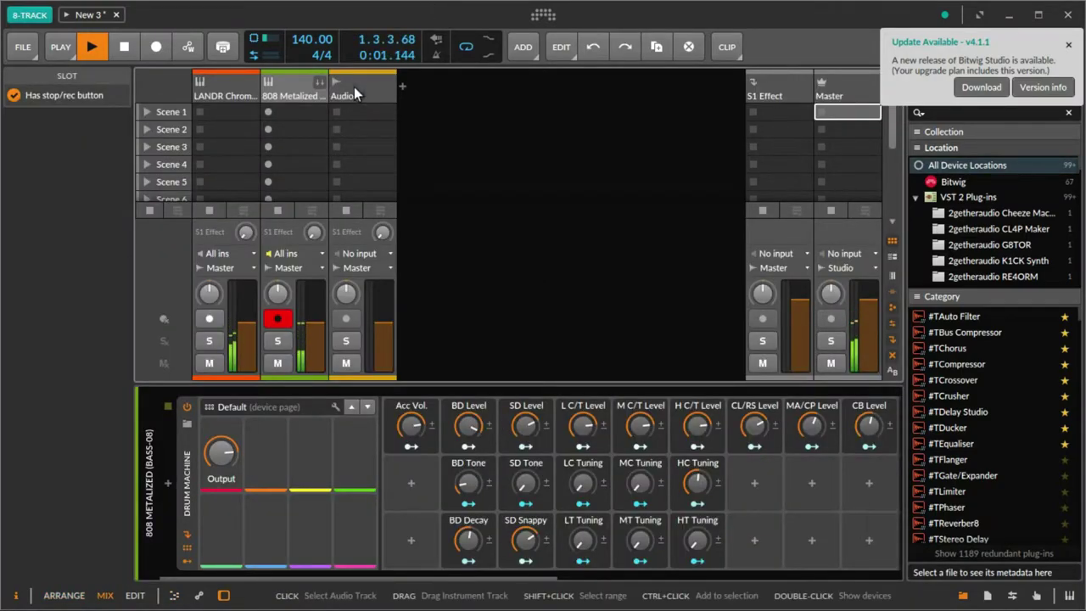
click(279, 93)
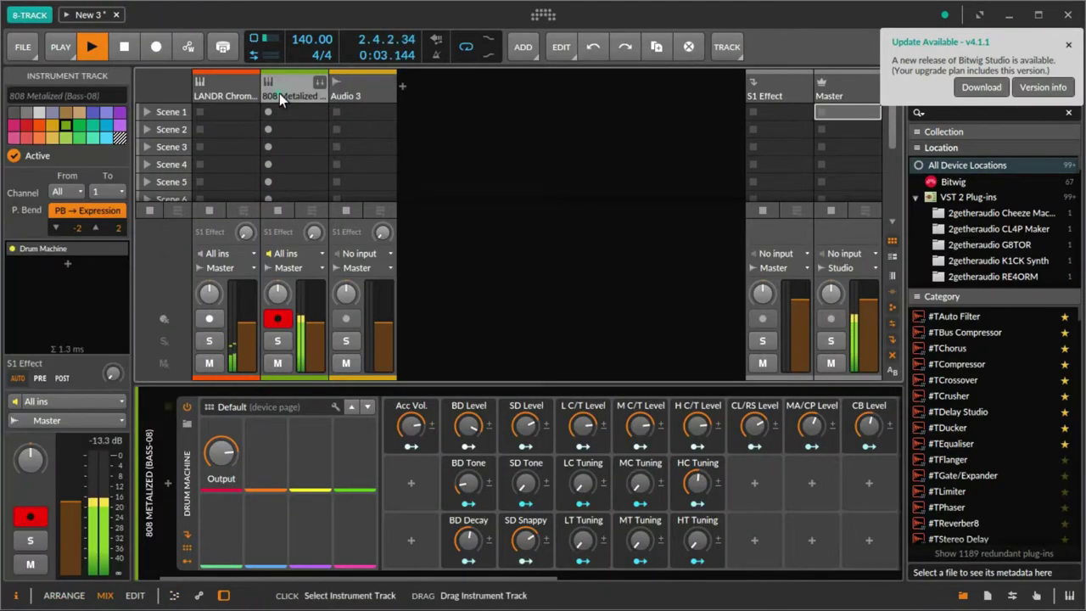
click(301, 451)
drag(255, 579, 534, 580)
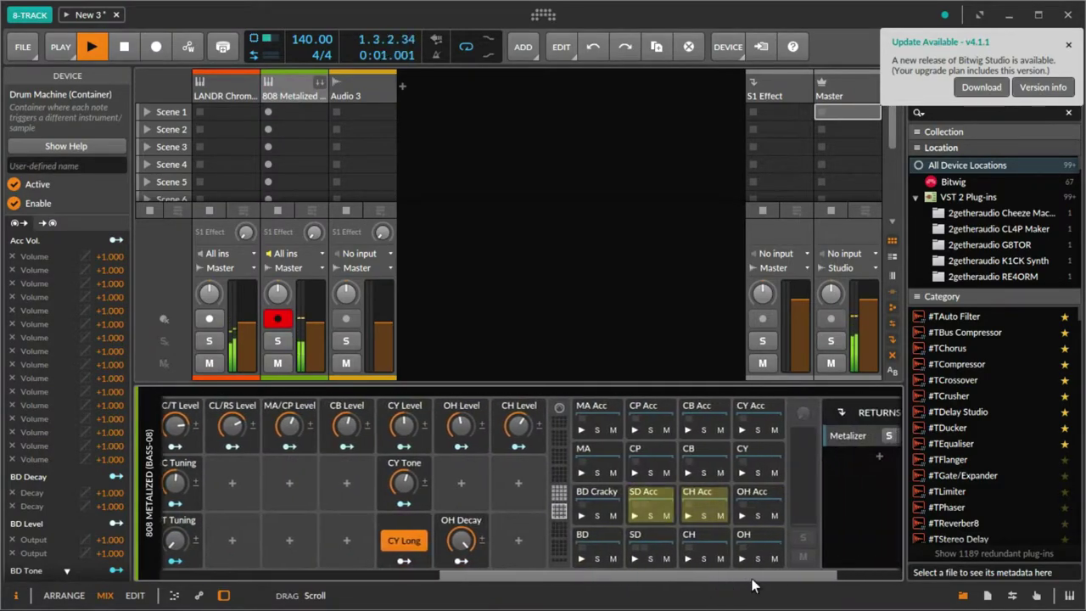
- Examine the device chains of the BD and CH Acc pads in the Drum Machine
click(600, 541)
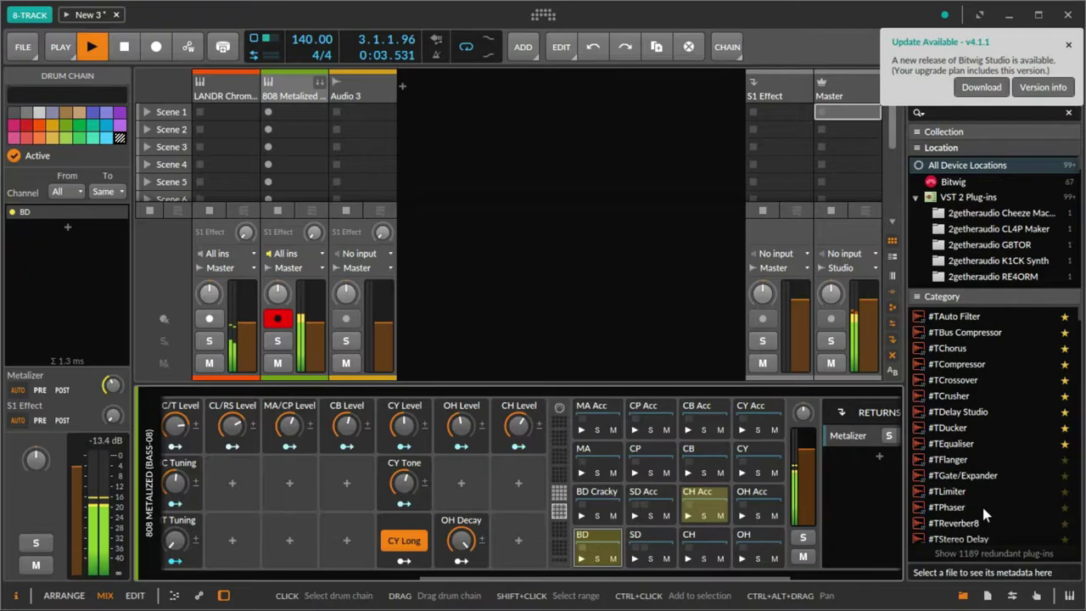
scroll(763, 579, right, 3)
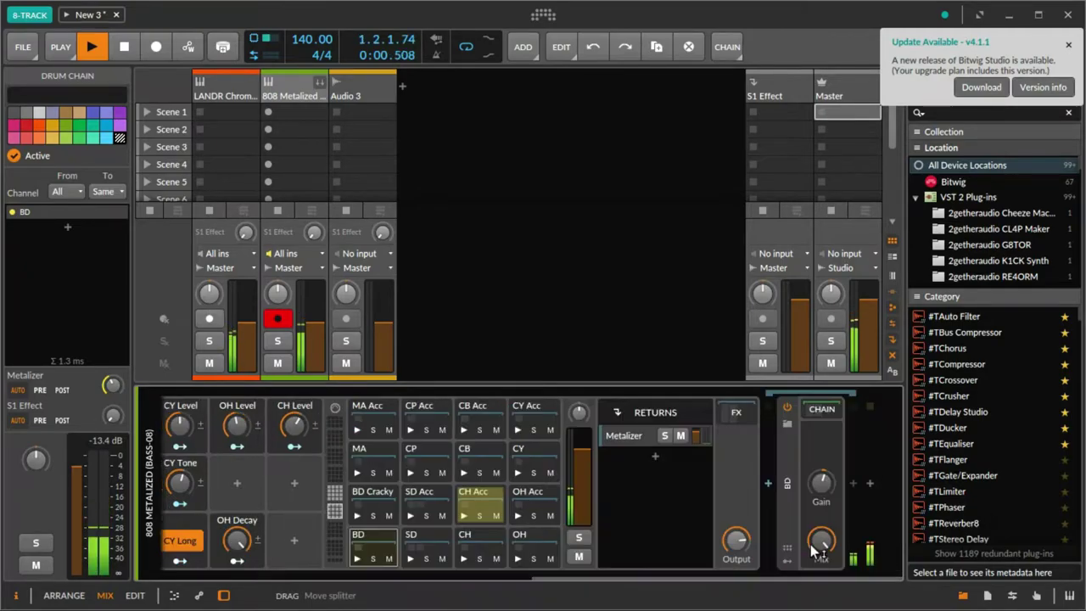
ctrl+click(375, 536)
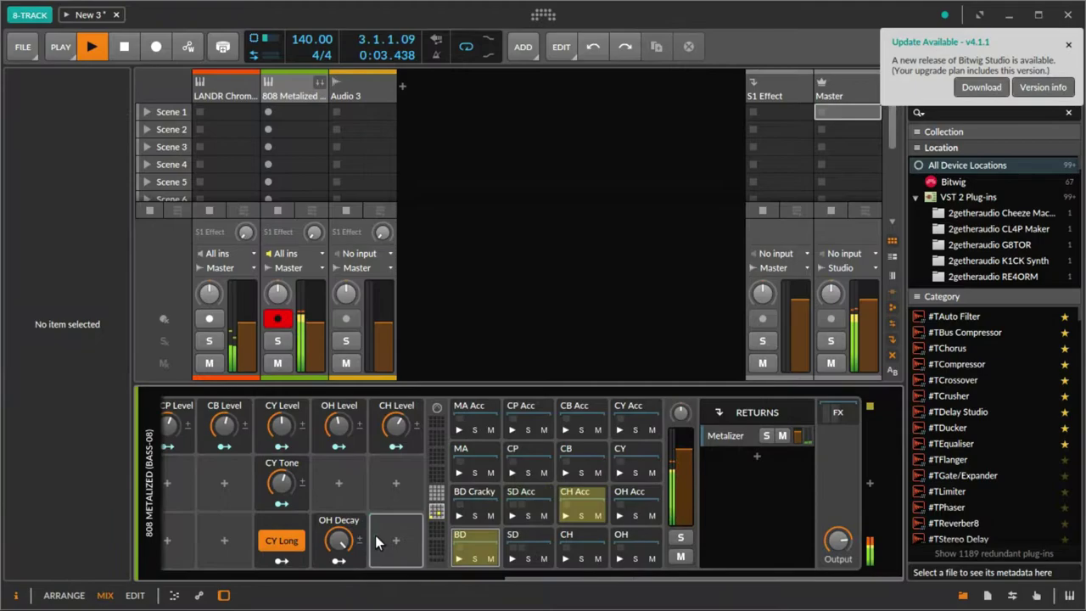
click(489, 540)
click(485, 539)
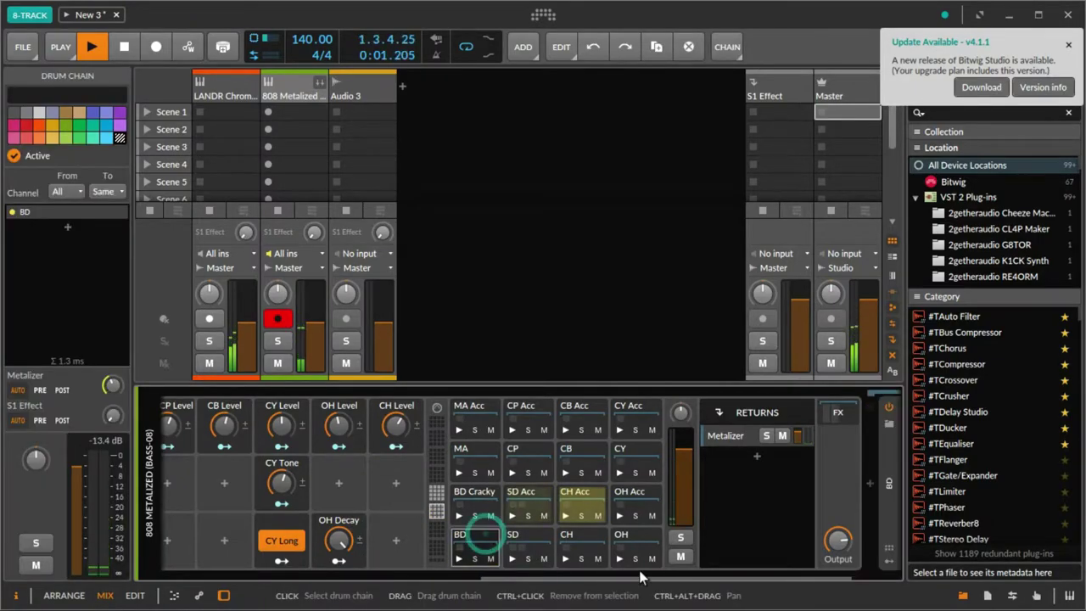
click(671, 577)
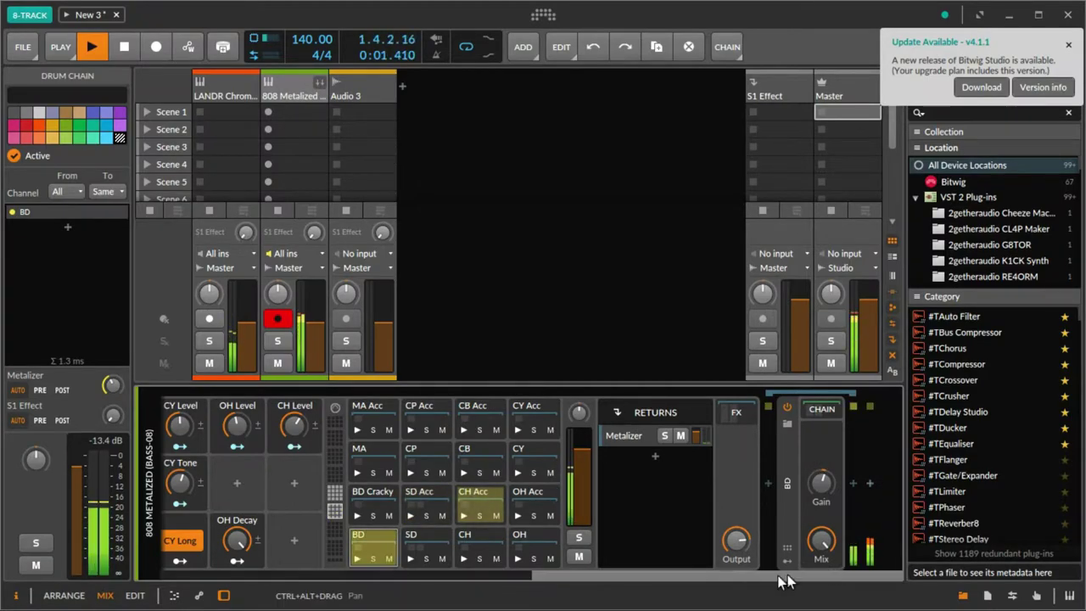
click(718, 569)
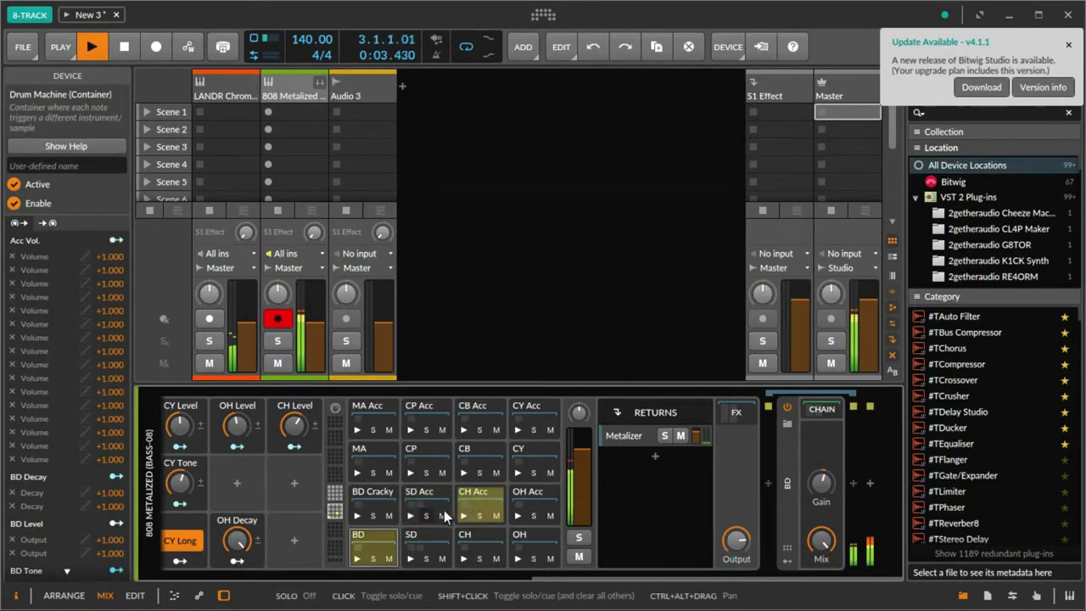
click(474, 502)
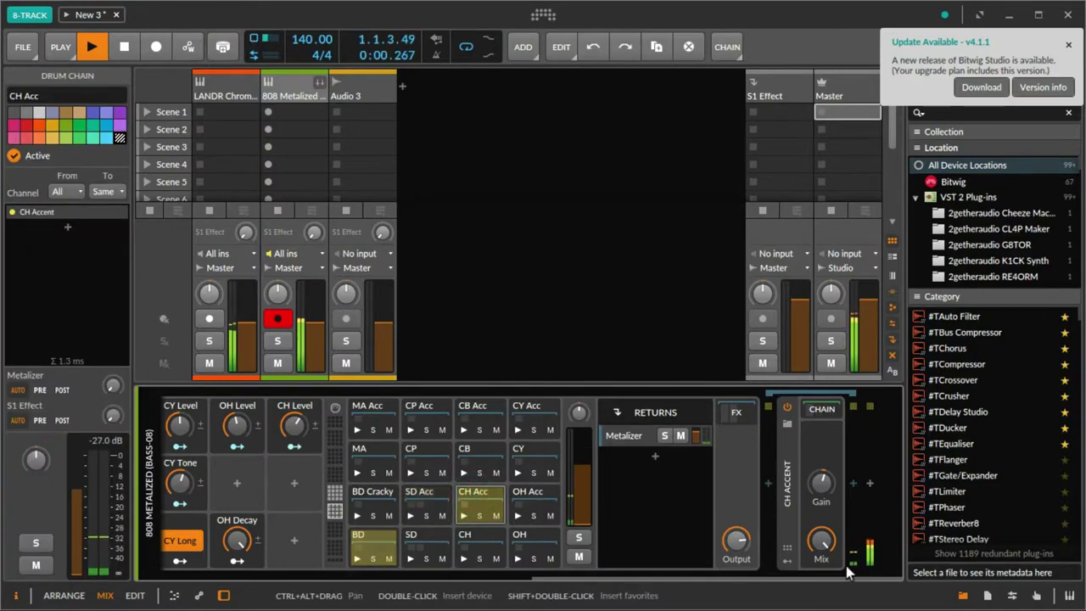
- Replace the Drum Machine preset with 808 Original (Bass-08)
drag(676, 573, 123, 564)
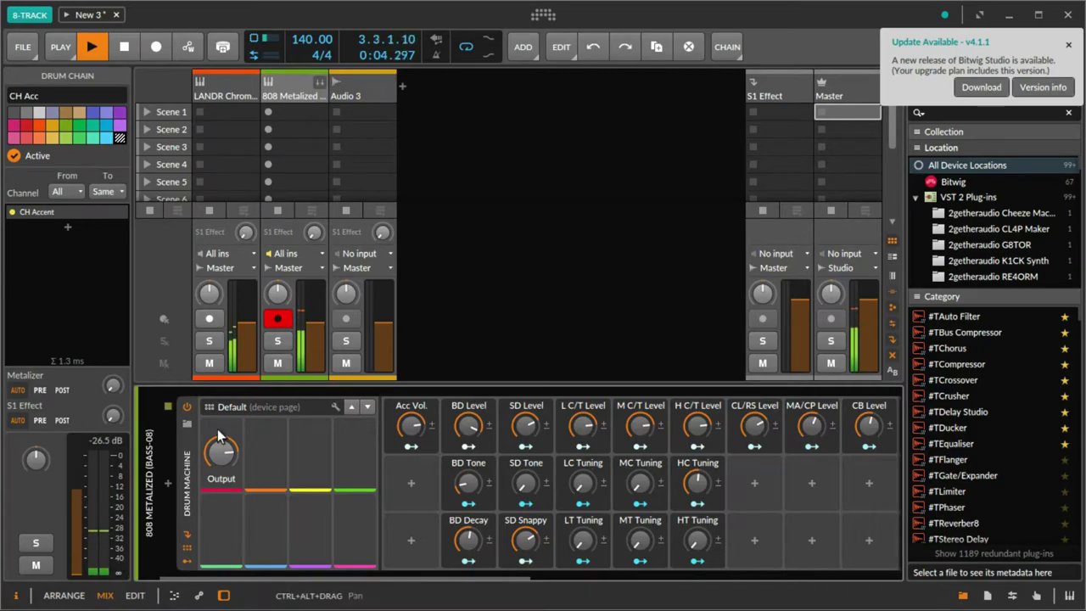
click(188, 424)
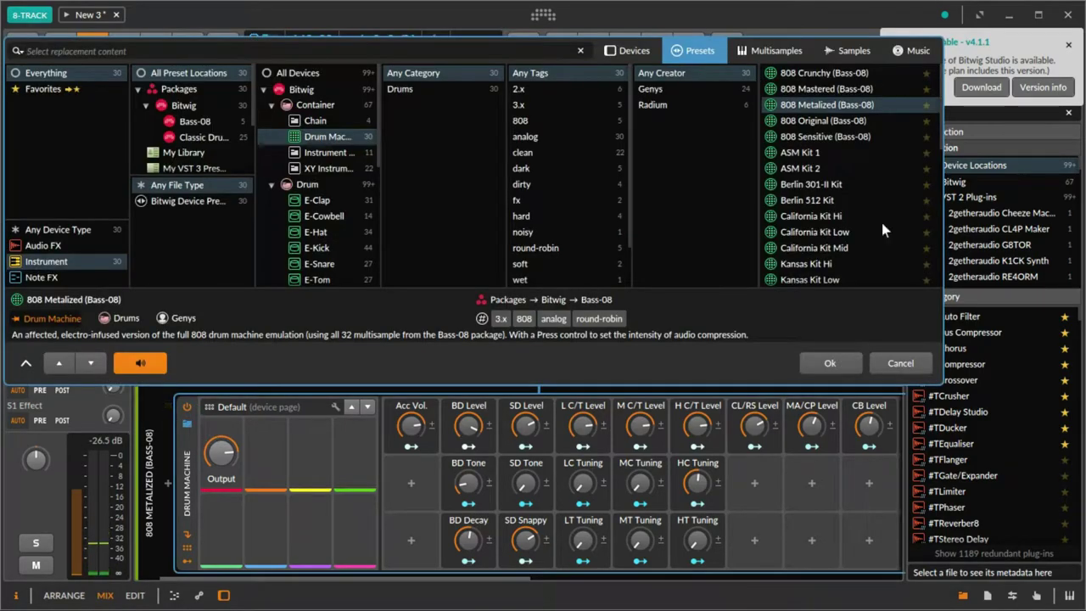
click(865, 122)
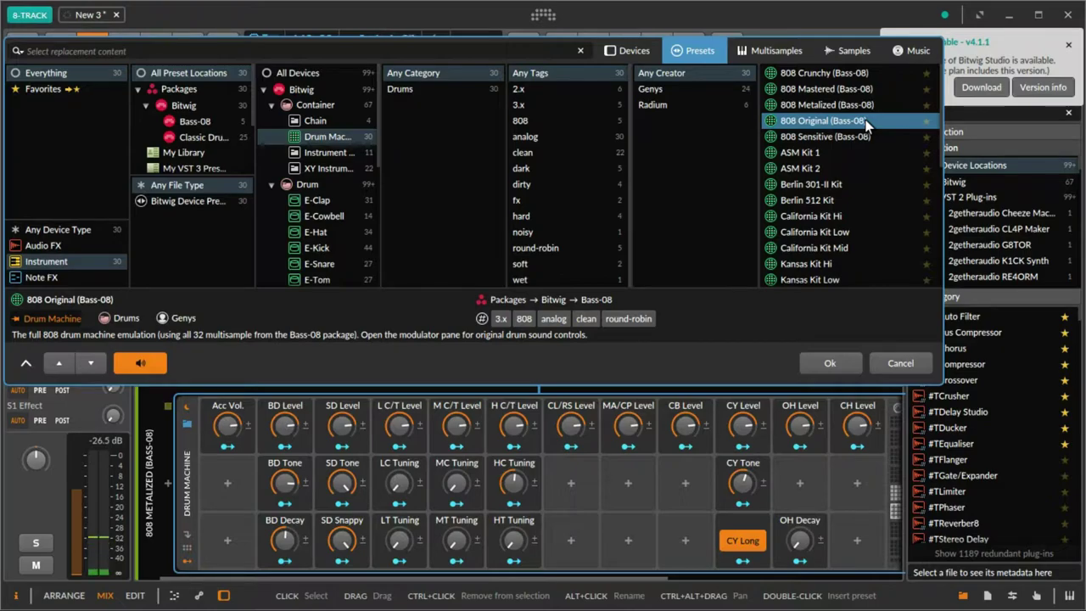
click(831, 363)
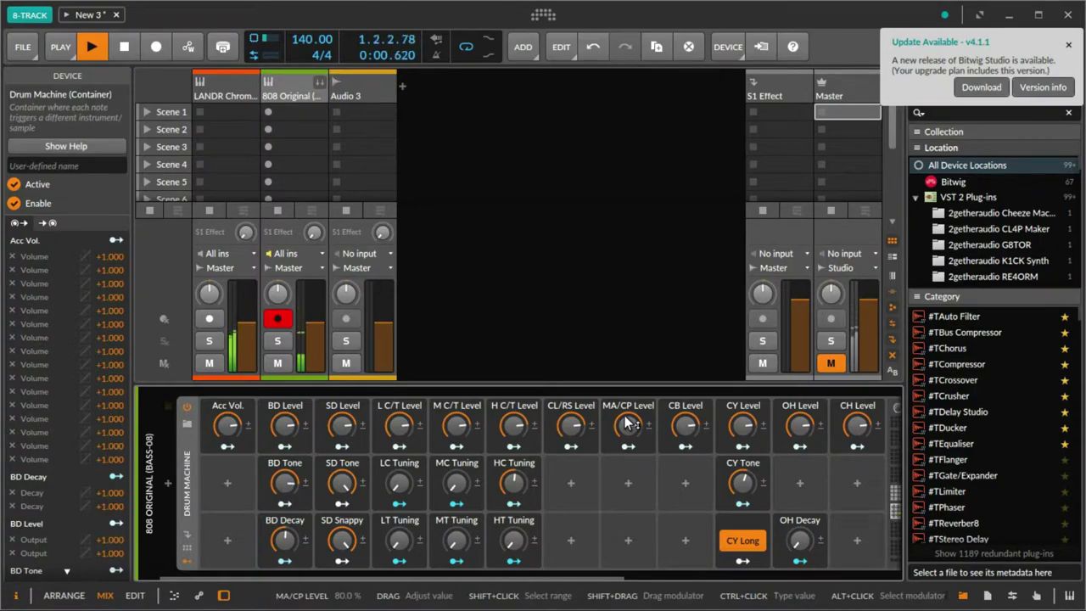
- Return to the arrangement view and unmute the Master track
key(alt+1)
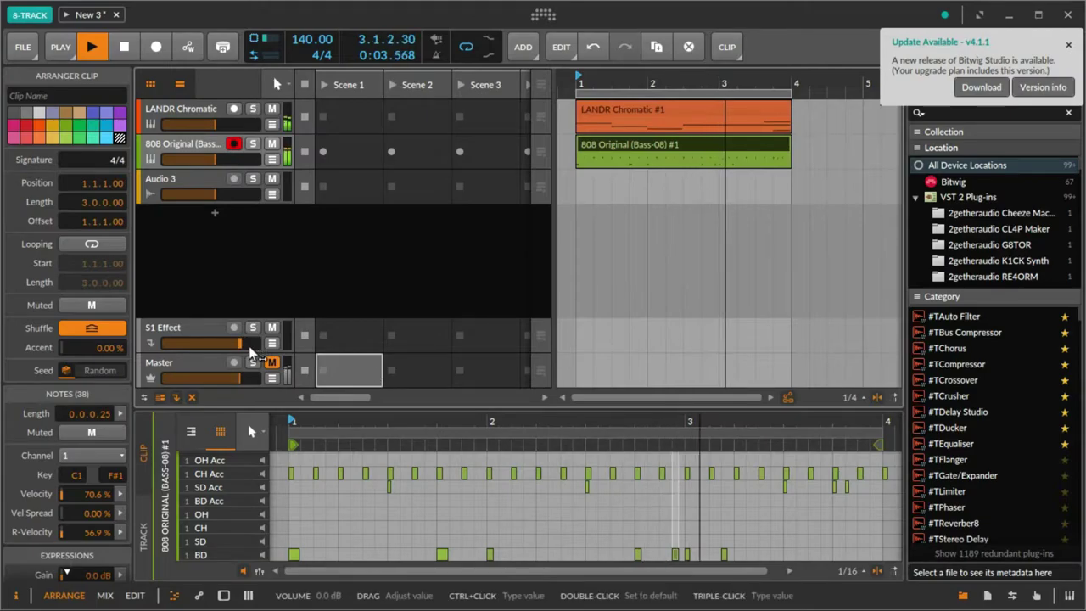
click(272, 363)
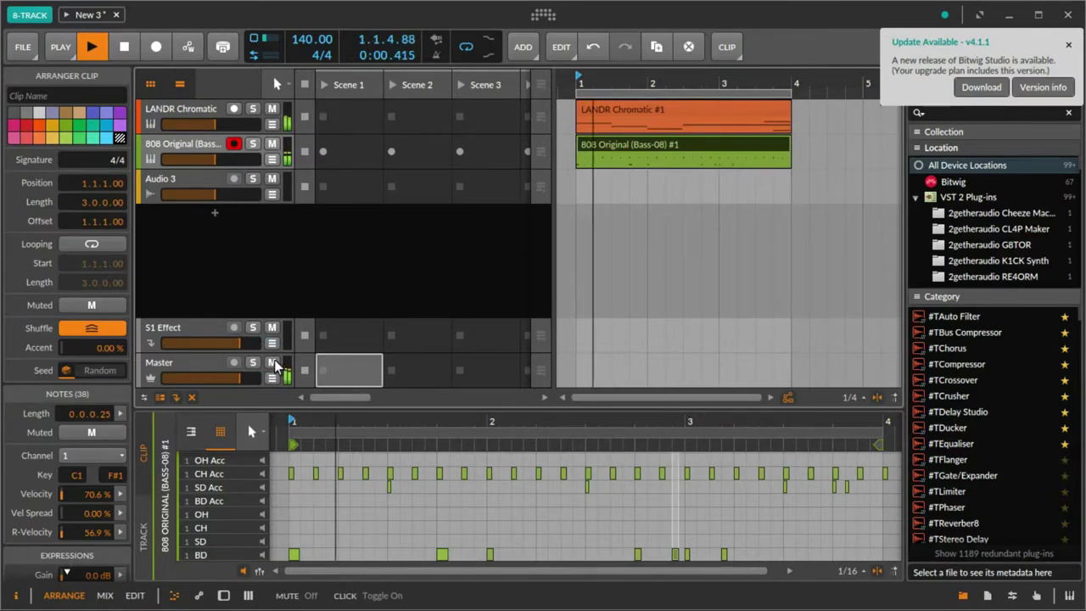
- Switch to the mixer view and examine the device chain of the 808 Original kit's BD pad
key(alt+2)
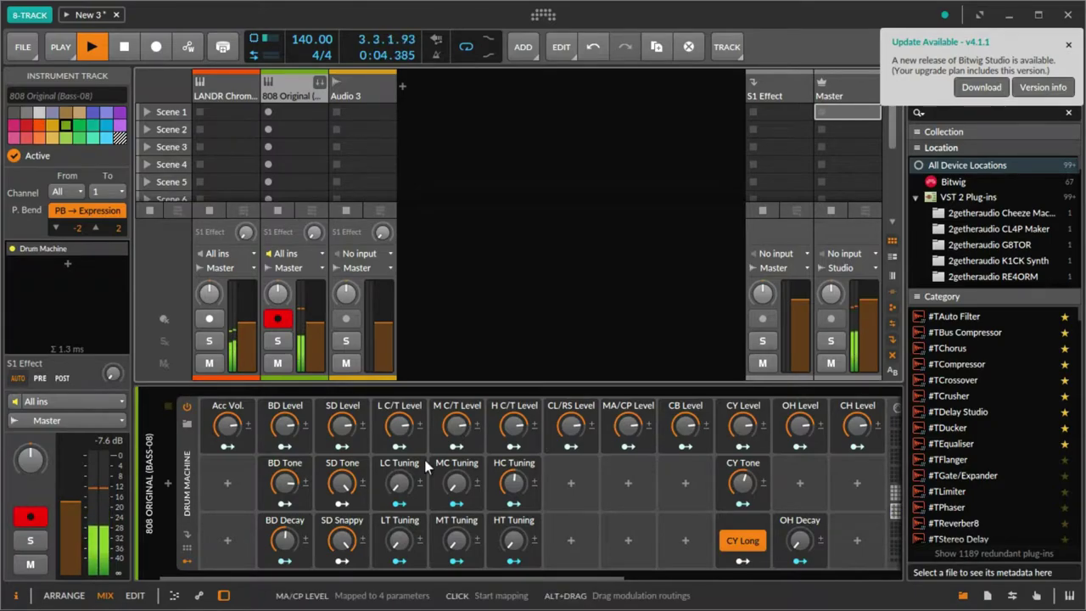
scroll(605, 576, right, 5)
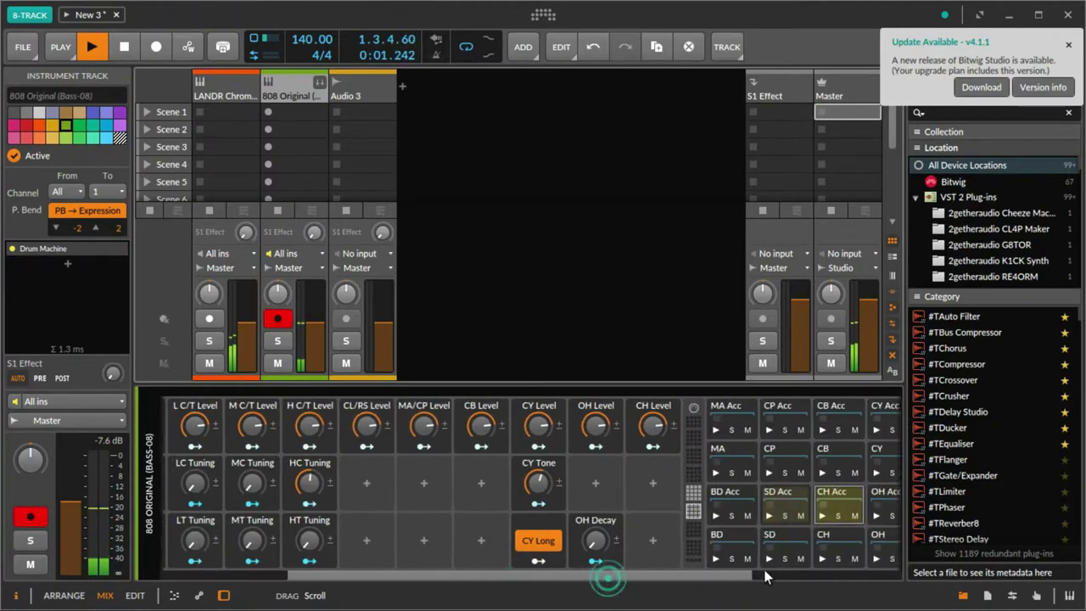
click(598, 548)
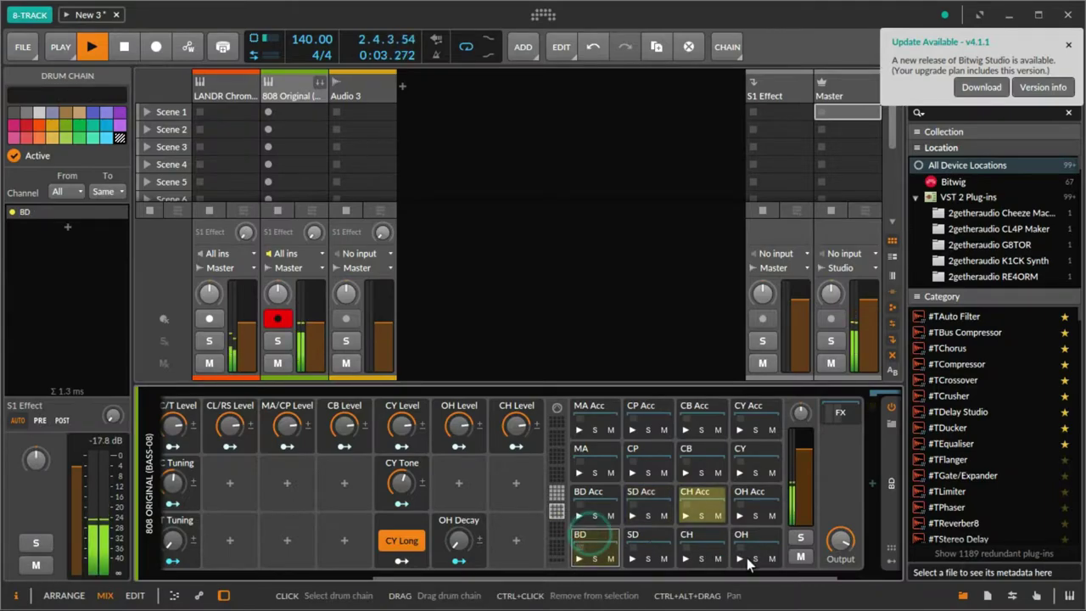
scroll(831, 581, right, 3)
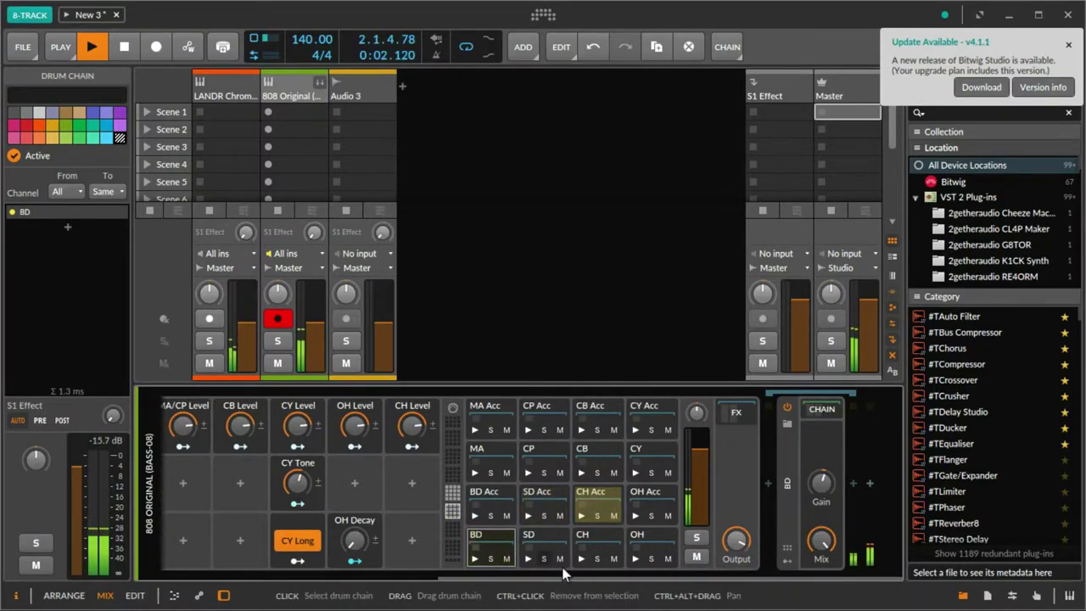
- Browse replacement presets for the Drum Machine and select 808 Mastered (Bass-08)
drag(524, 575, 223, 588)
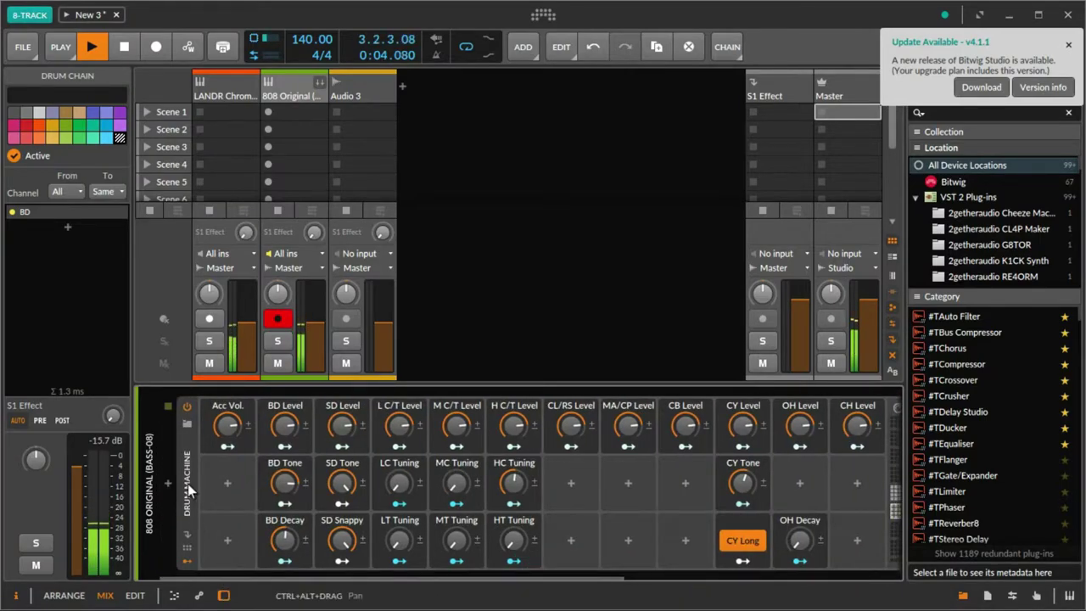
click(186, 428)
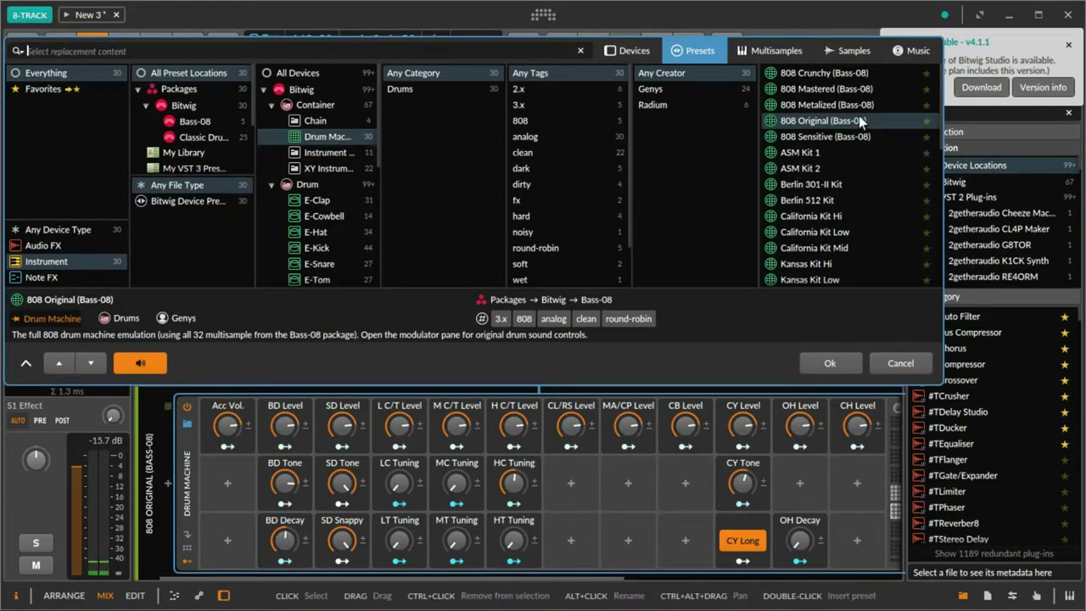
click(865, 88)
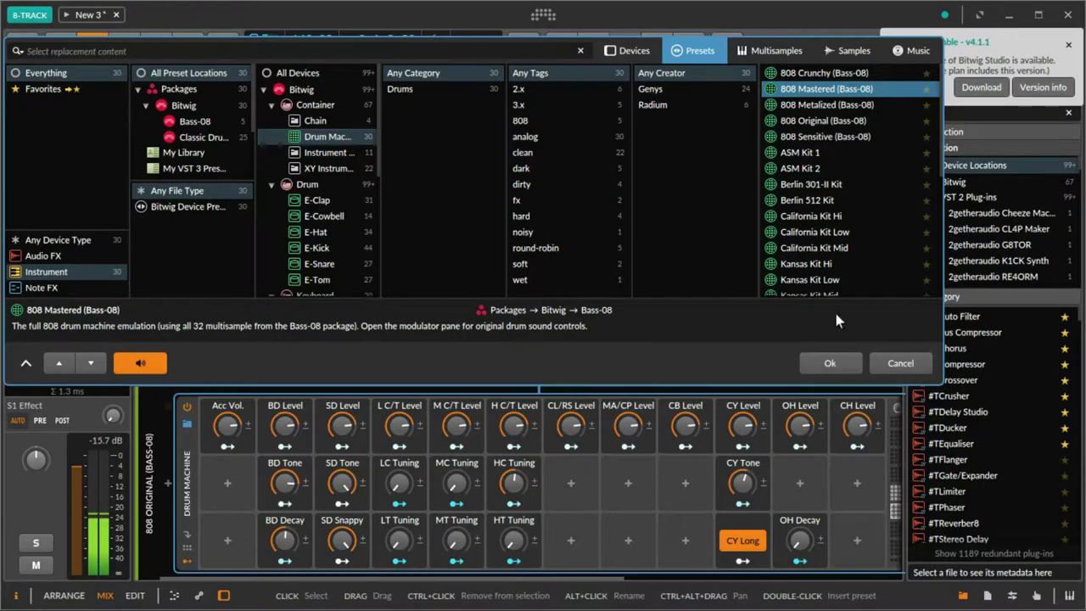